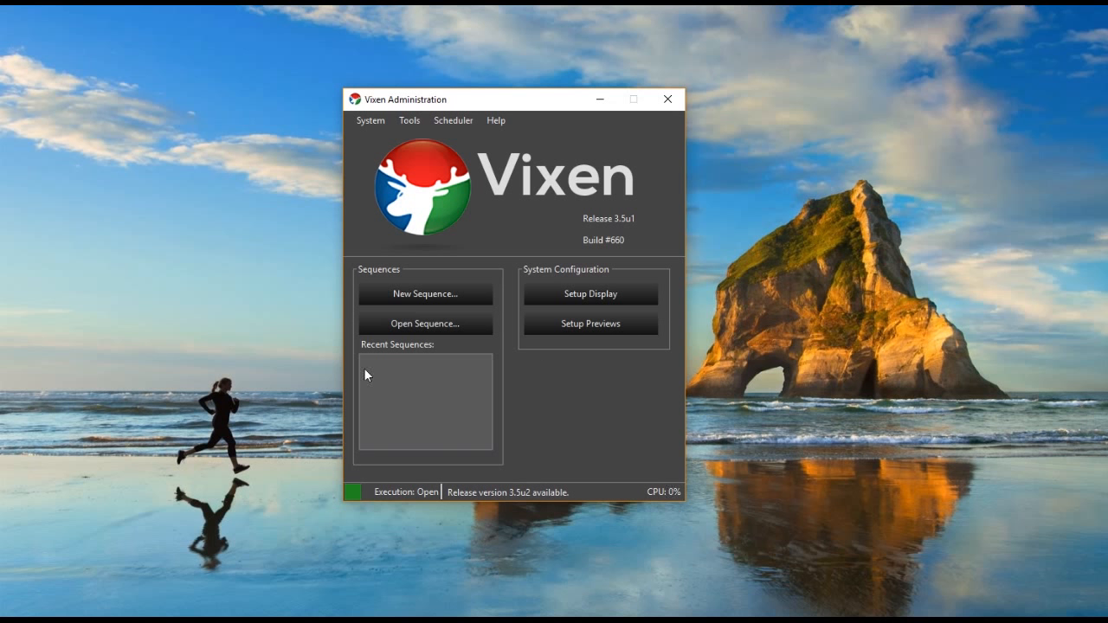
- Open the display setup and add a Single Item element named "light 3"
click(603, 295)
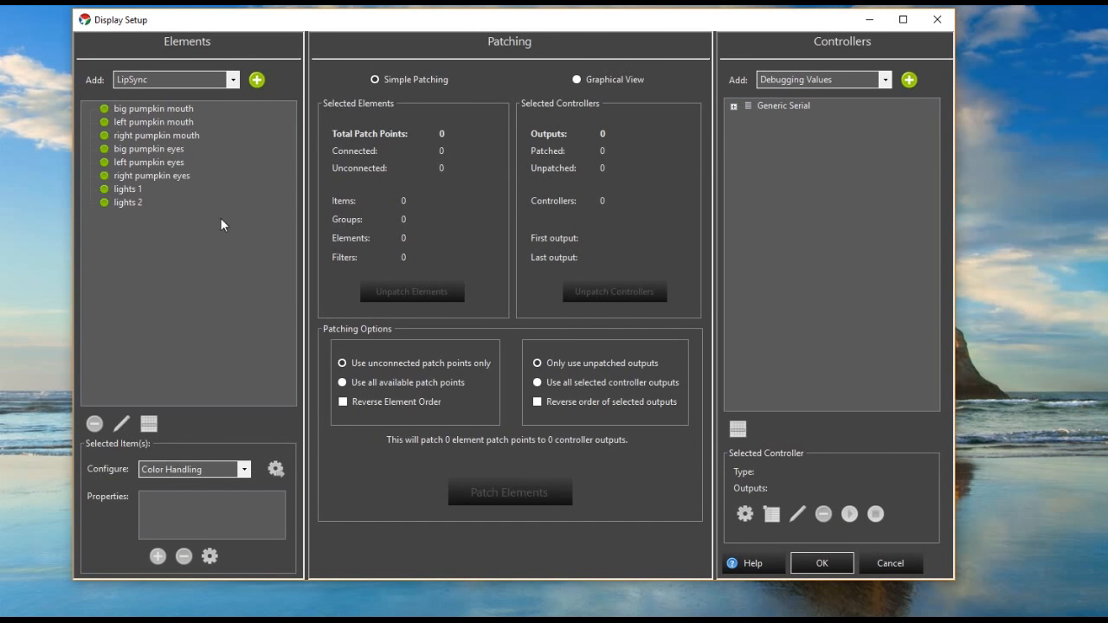
drag(354, 30, 358, 43)
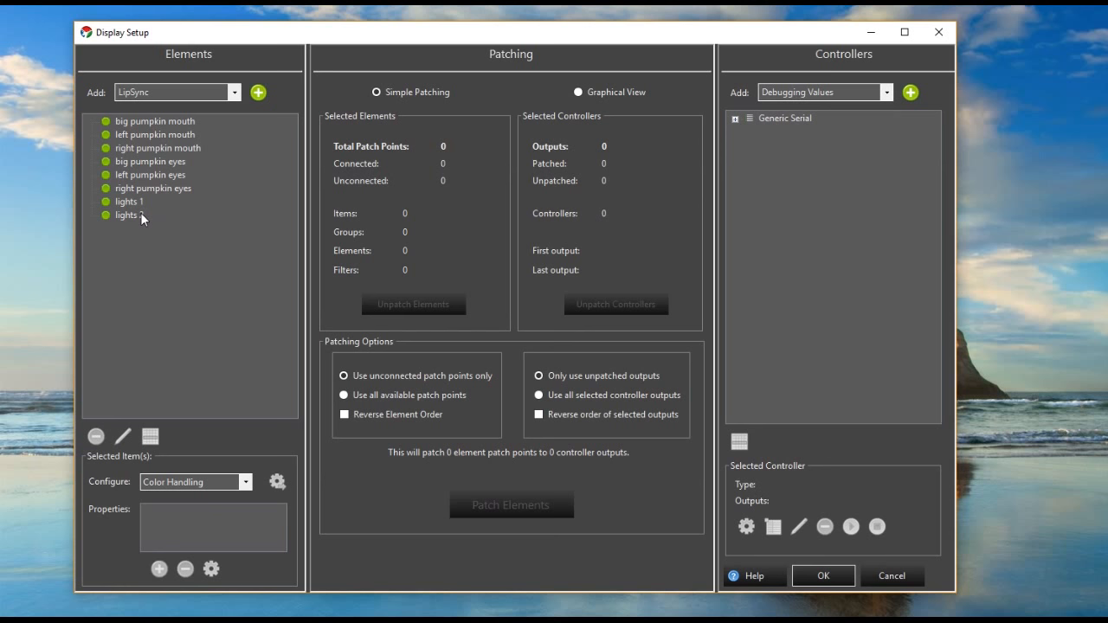
click(234, 93)
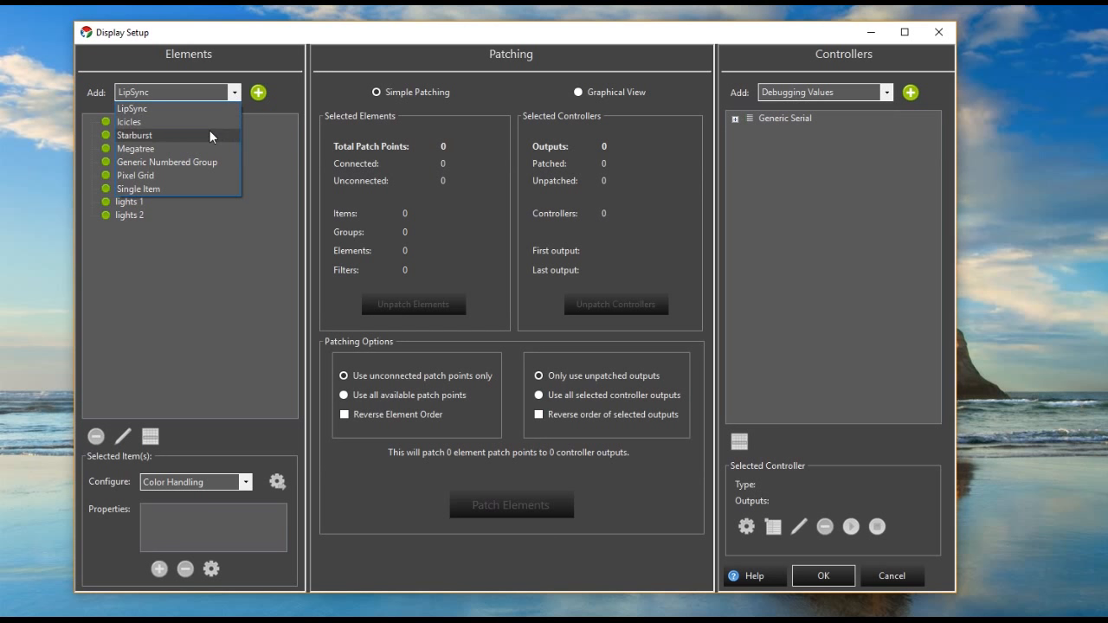
click(178, 192)
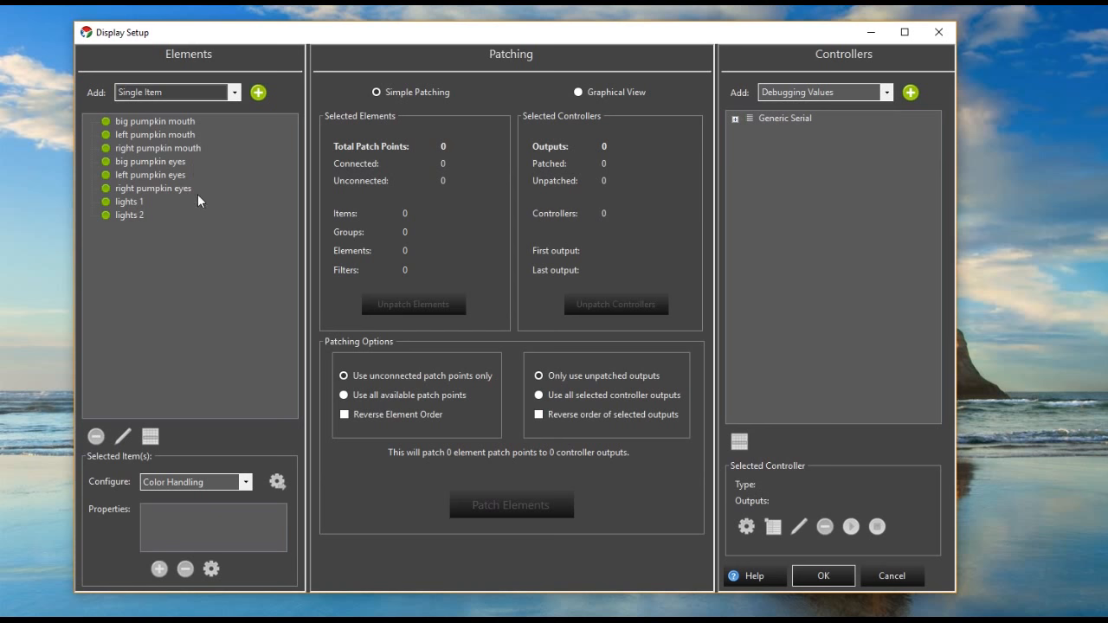
click(258, 93)
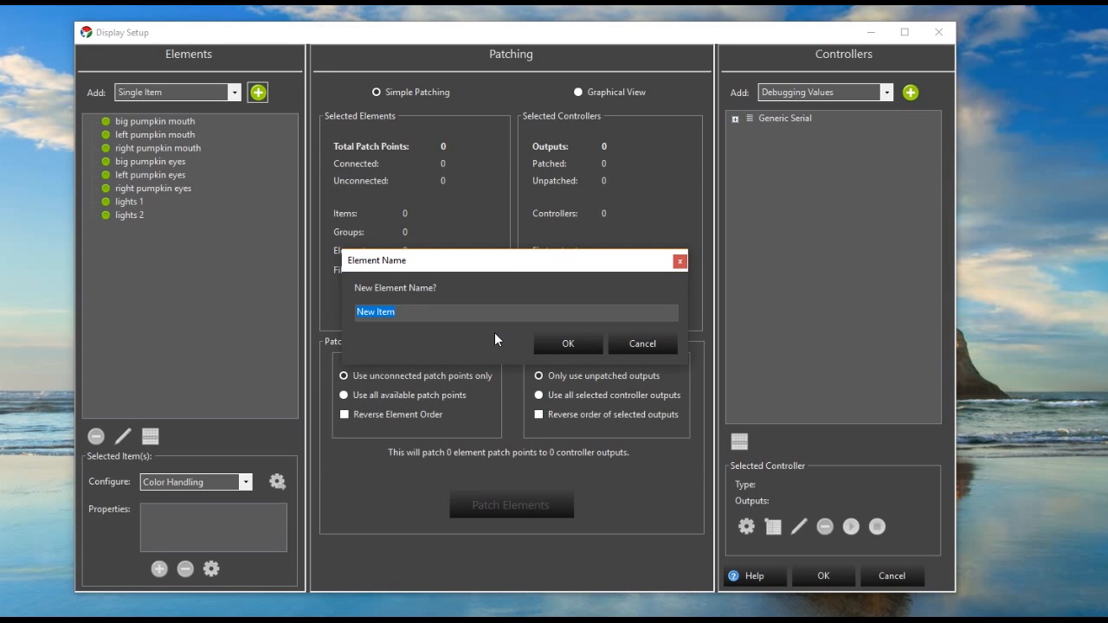
text(light 3)
click(571, 345)
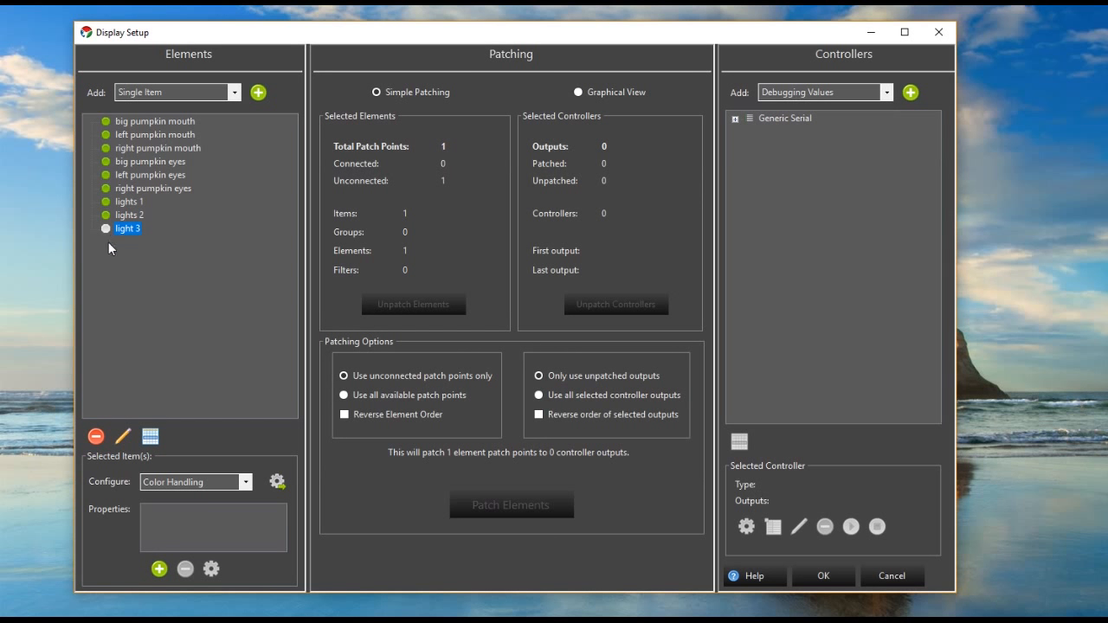
- Examine the available controller types and the outputs of the existing Generic Serial controller
click(777, 117)
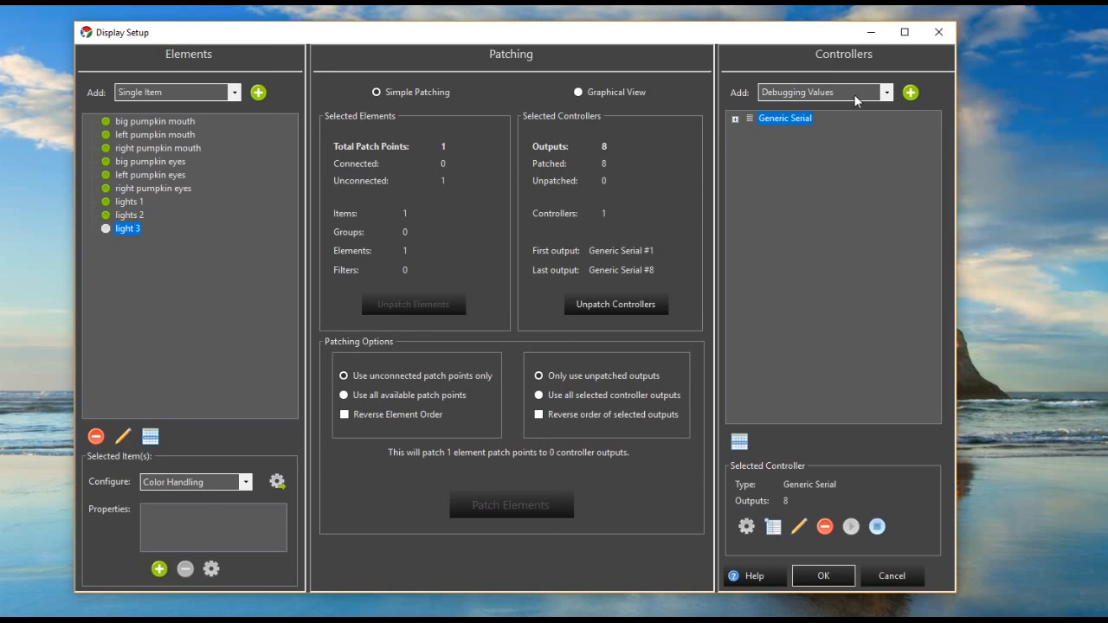
click(886, 93)
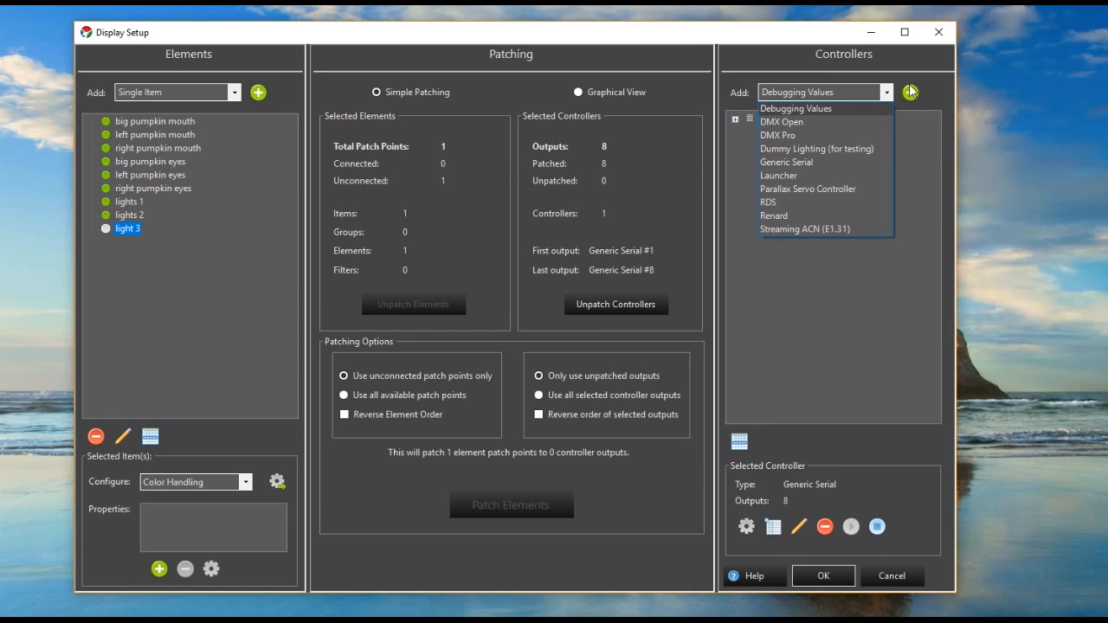
click(914, 106)
click(734, 118)
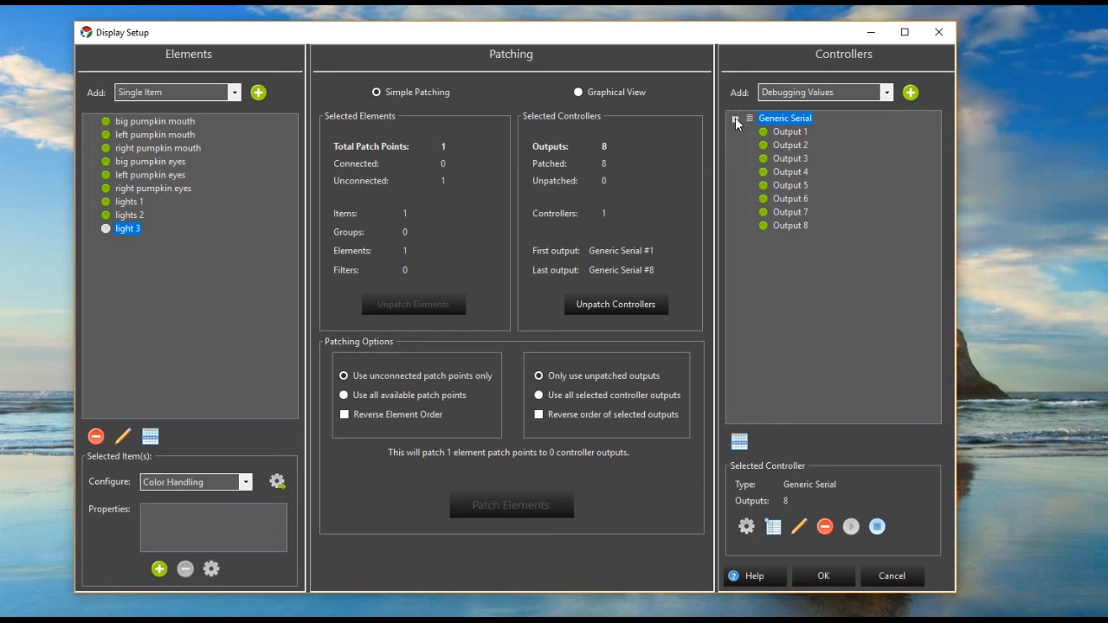
click(735, 118)
- Add a controller of type Generic Serial and name it "Generic Serial 2"
click(886, 92)
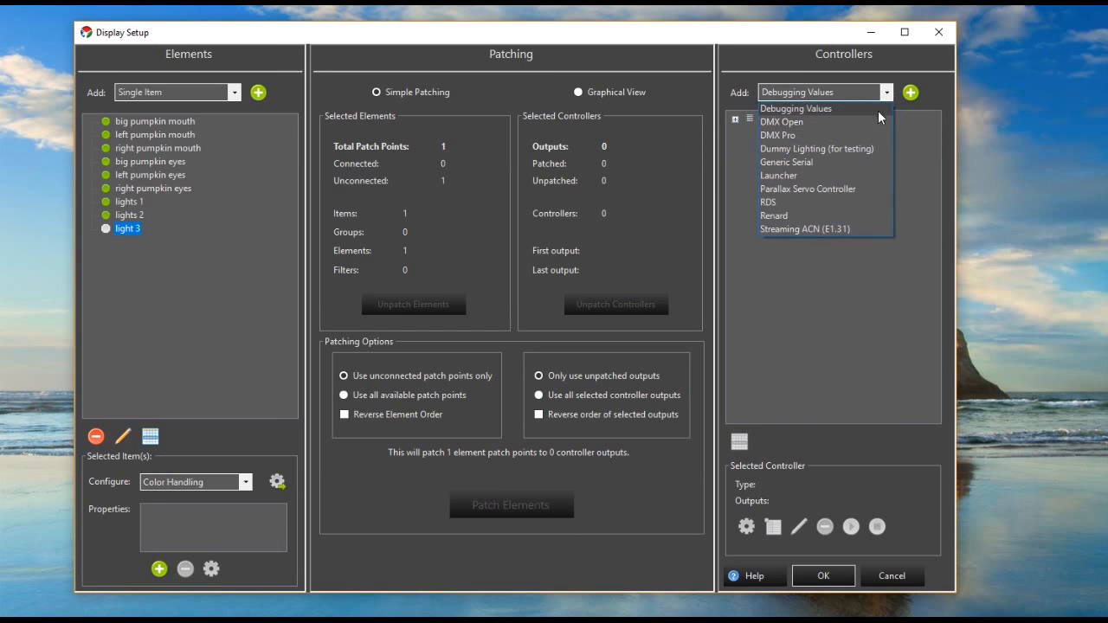
click(788, 162)
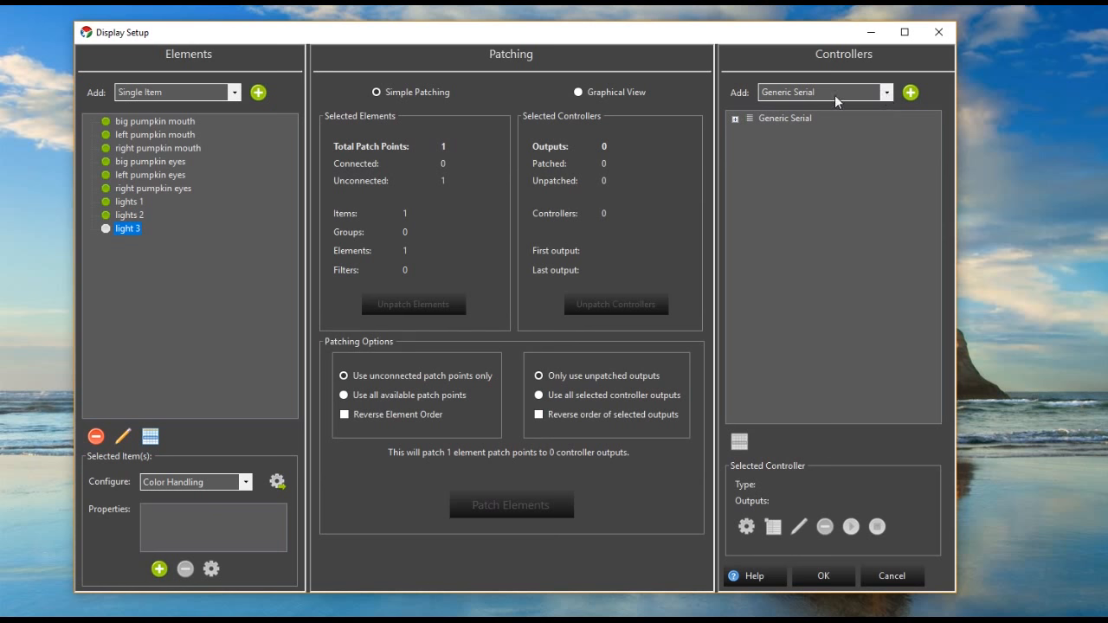
click(884, 93)
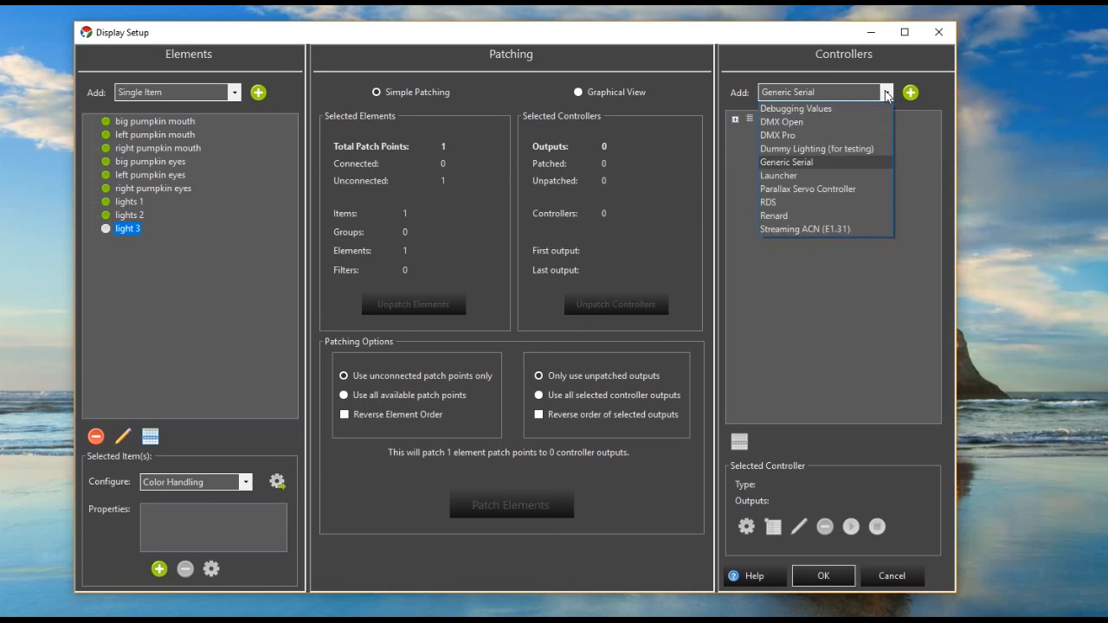
click(851, 162)
click(910, 92)
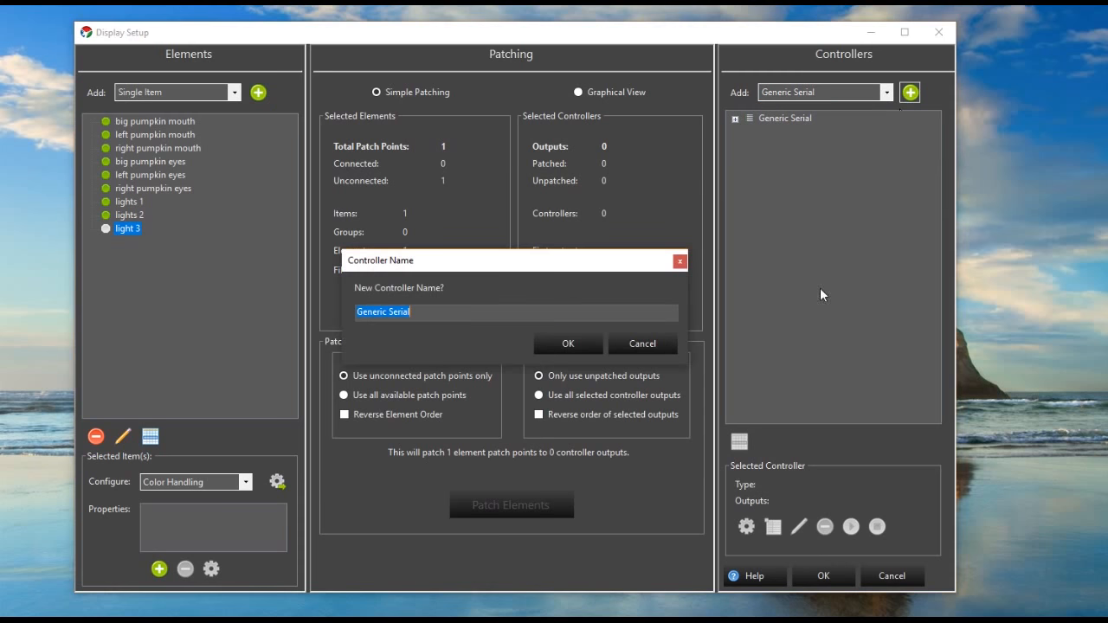
key(Right)
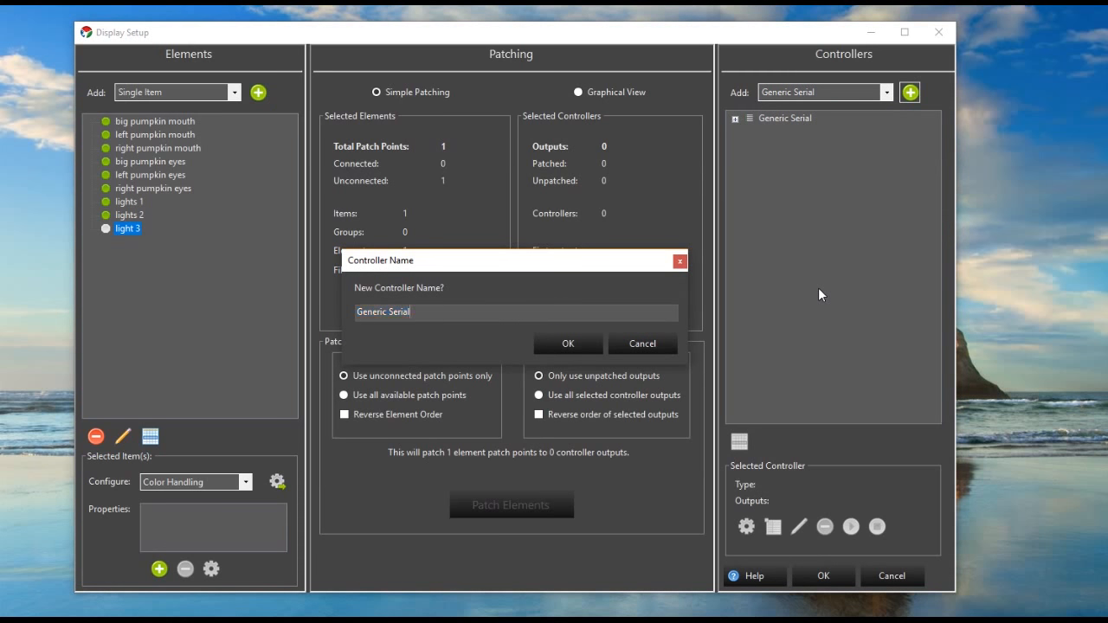
text(2)
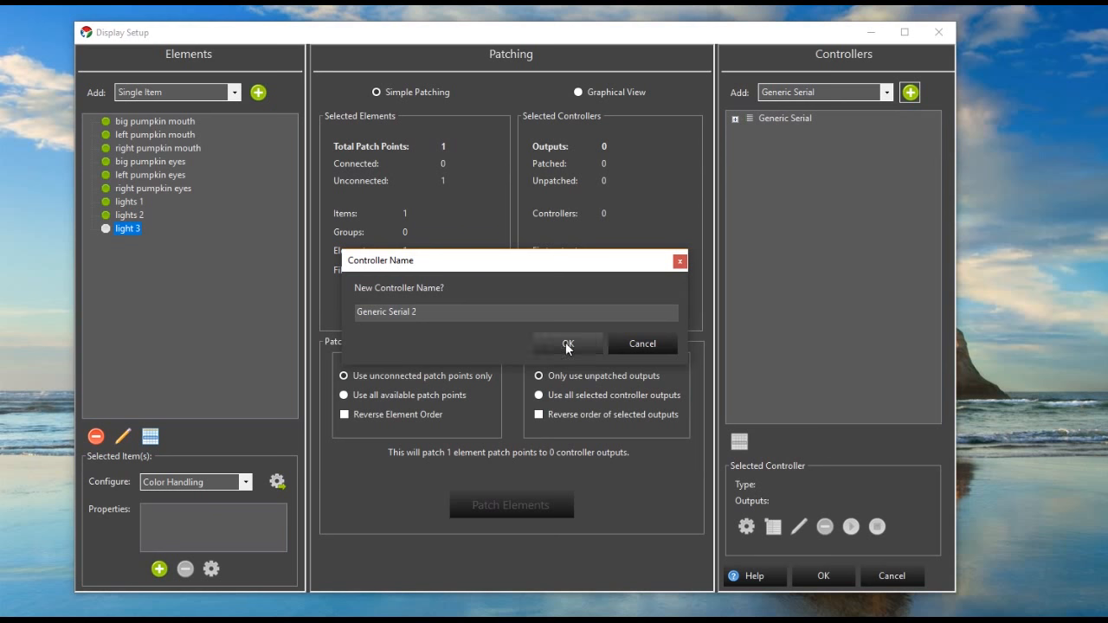
click(567, 345)
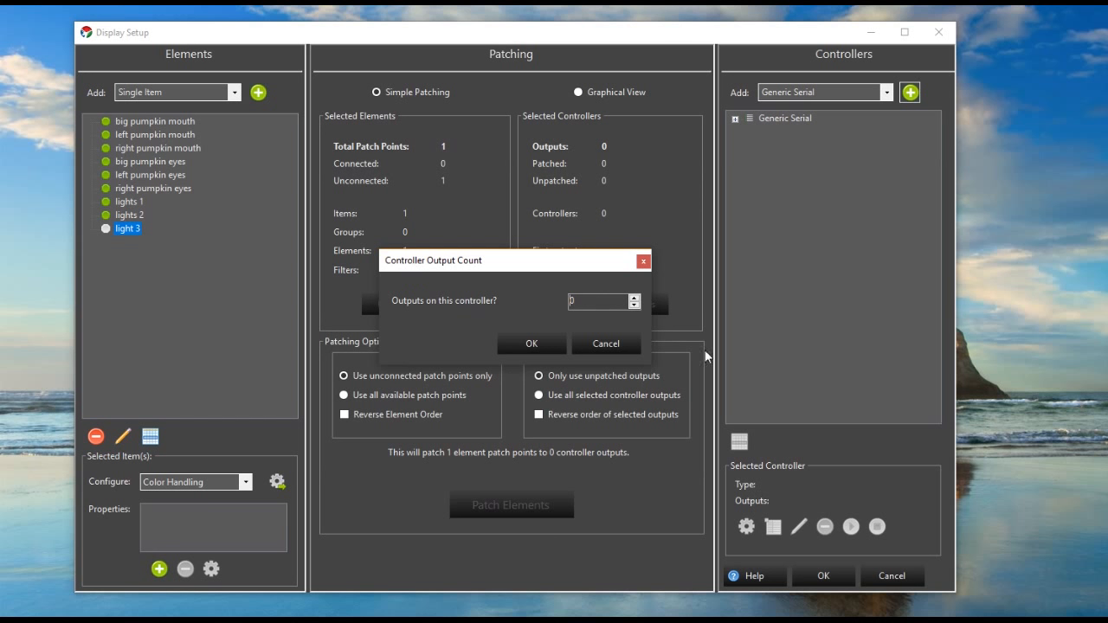
- Set the output count of the new Generic Serial 2 controller to 8
click(633, 298)
click(633, 297)
click(634, 297)
click(634, 298)
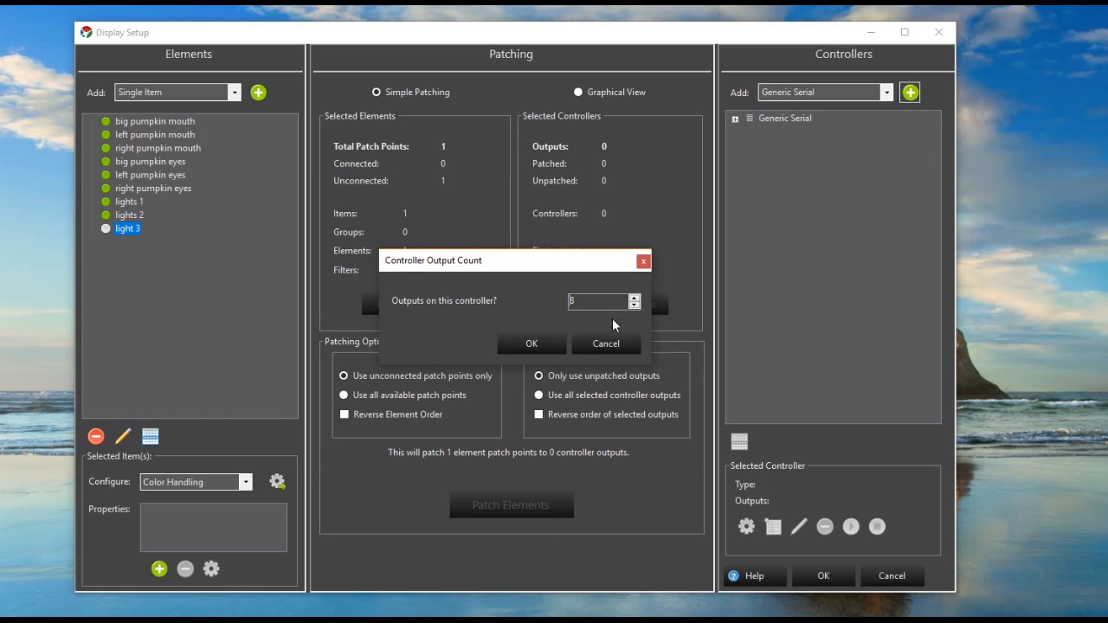
click(531, 344)
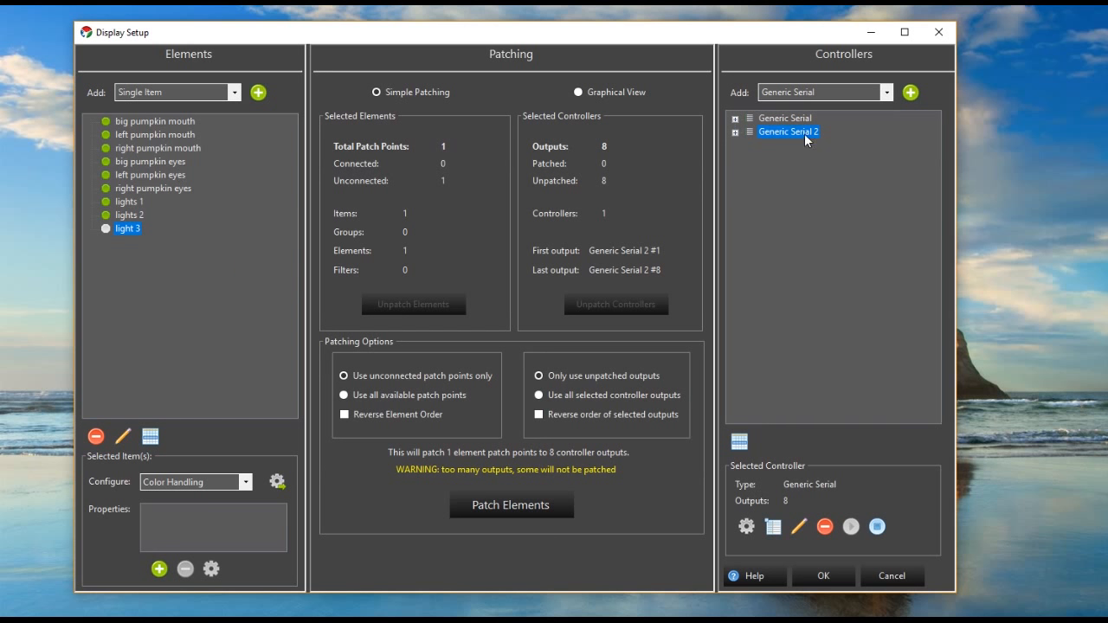
- Configure the serial port of Generic Serial 2 as COM1 with a baud rate of 115200
click(735, 132)
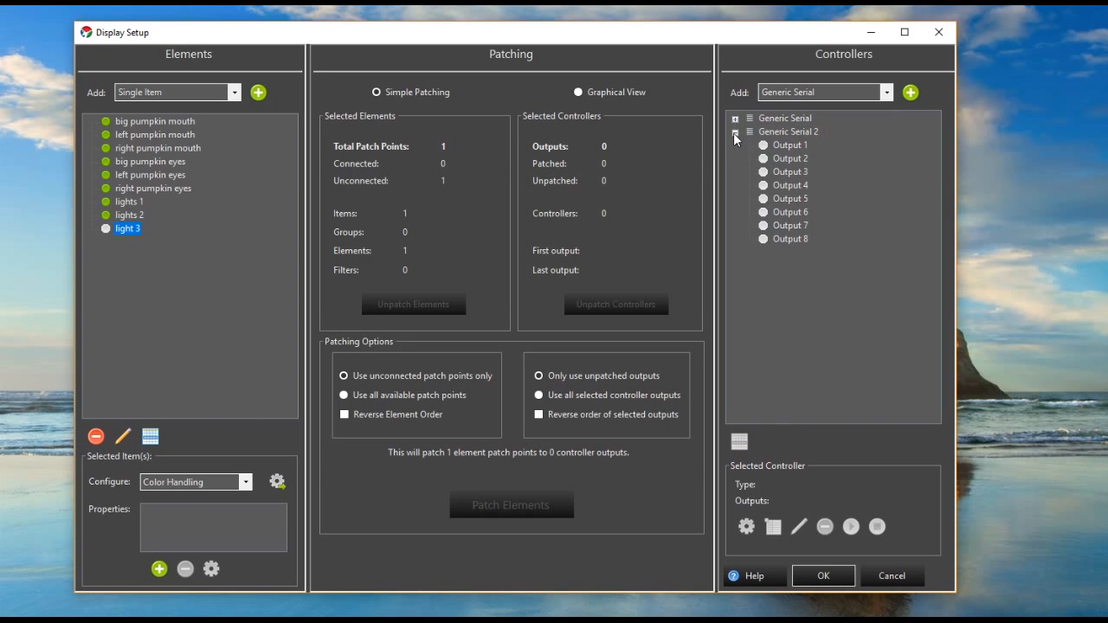
click(801, 133)
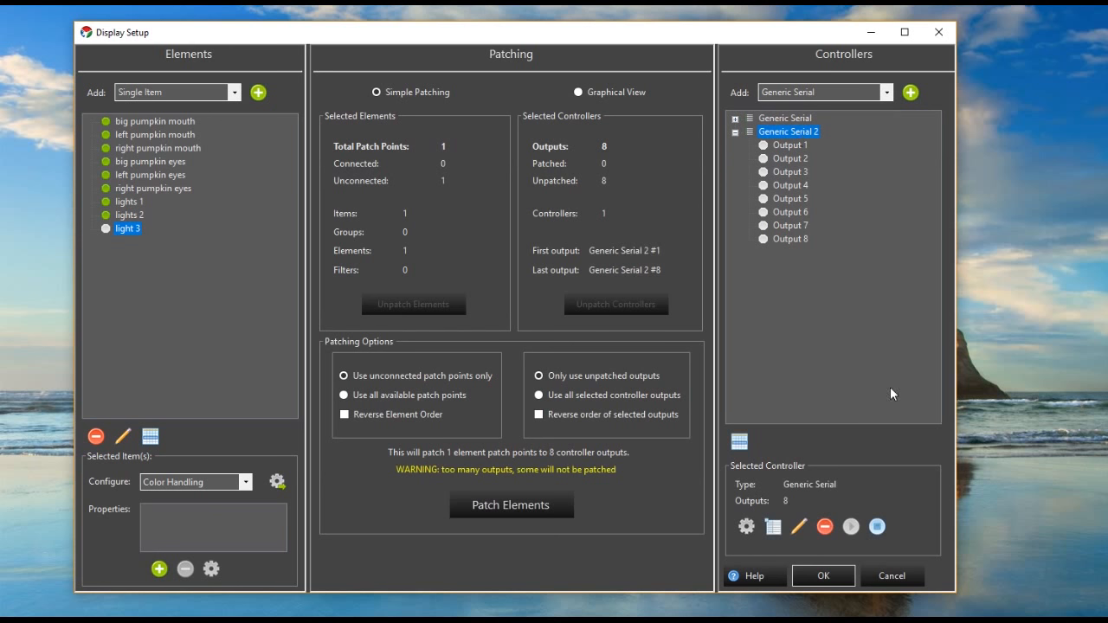
click(746, 527)
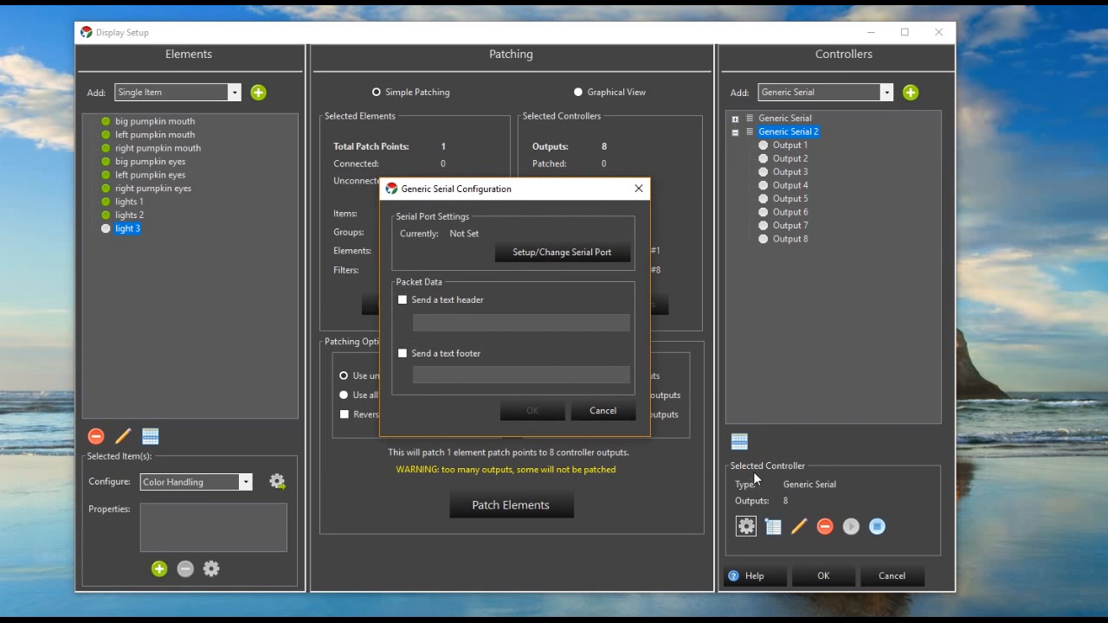
click(561, 252)
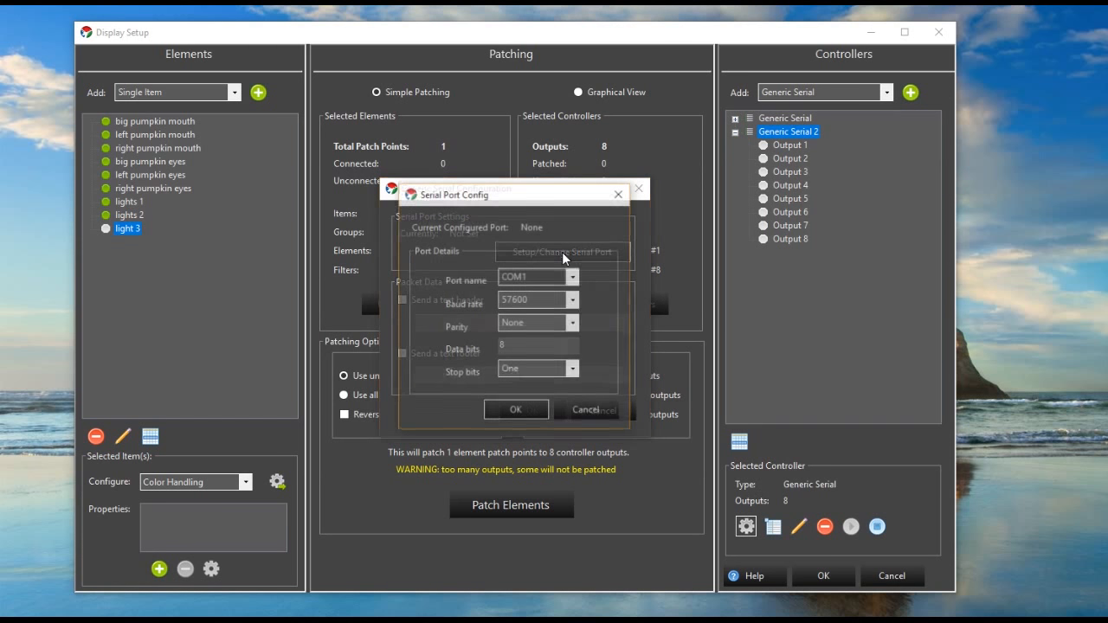
click(571, 277)
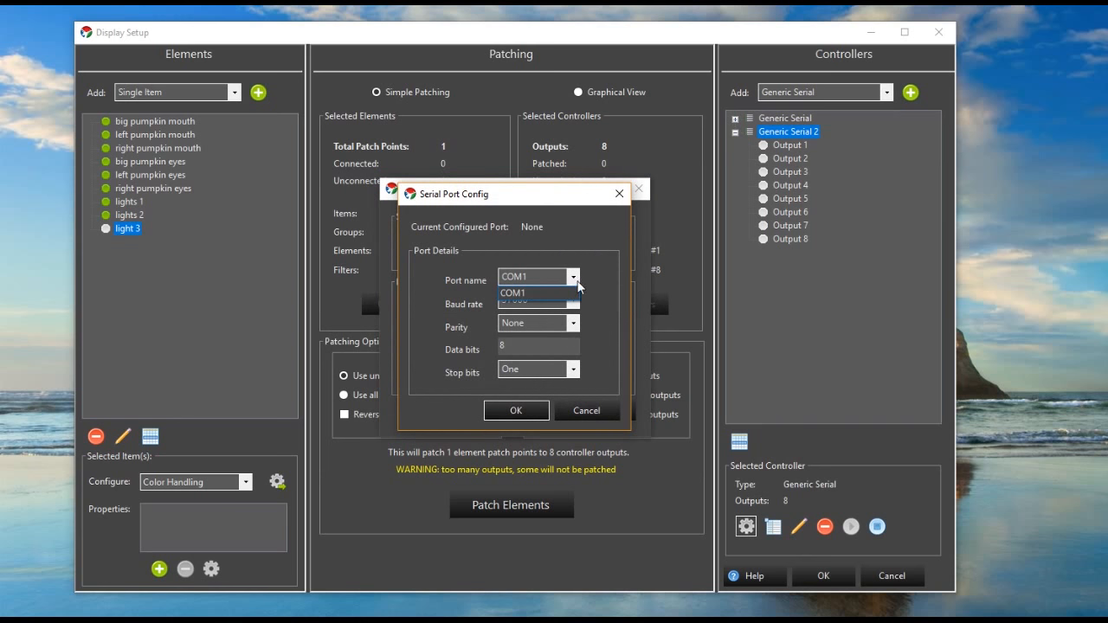
click(578, 284)
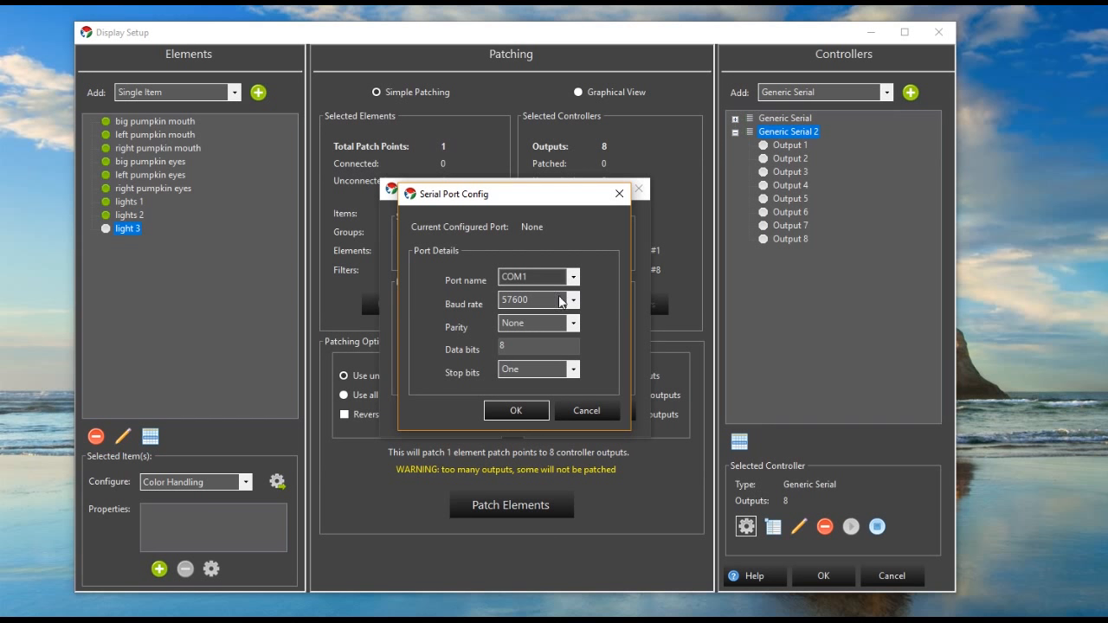
click(572, 277)
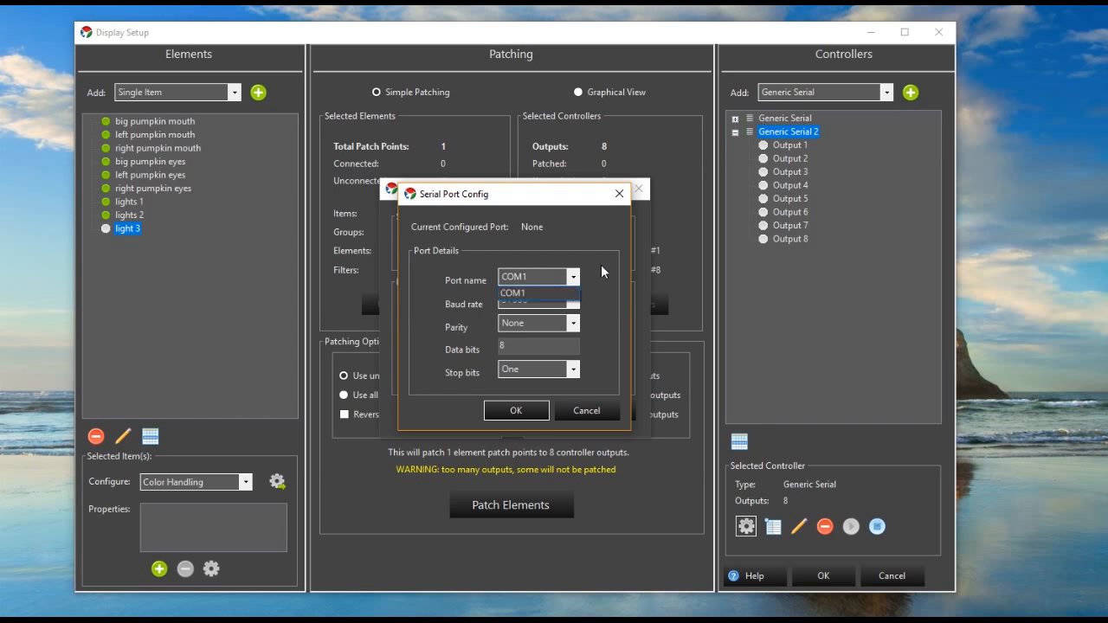
click(554, 293)
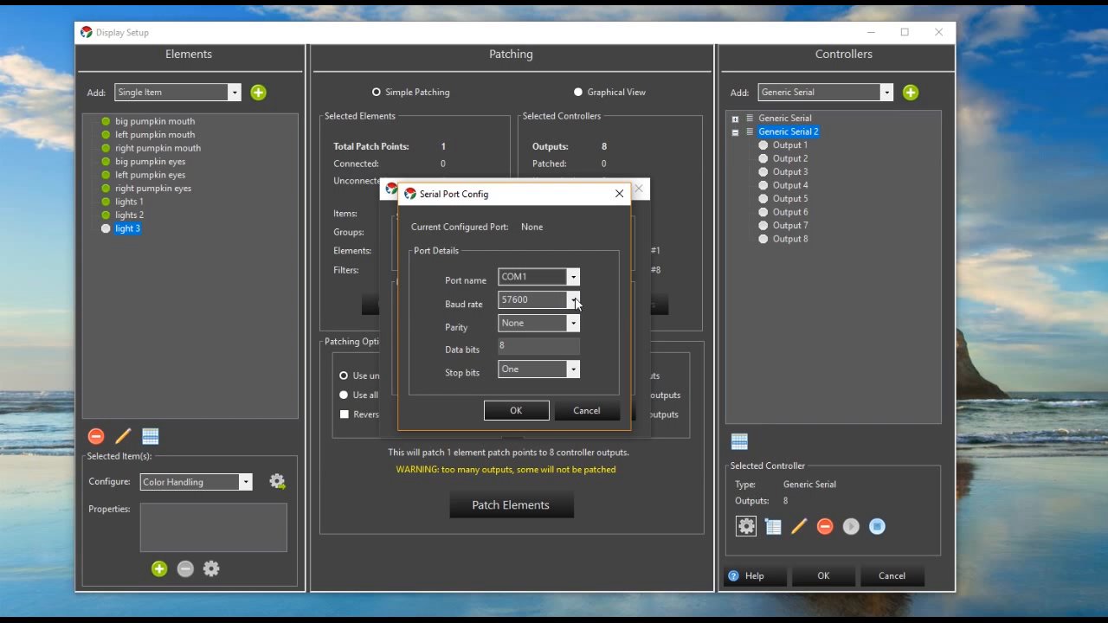
click(574, 300)
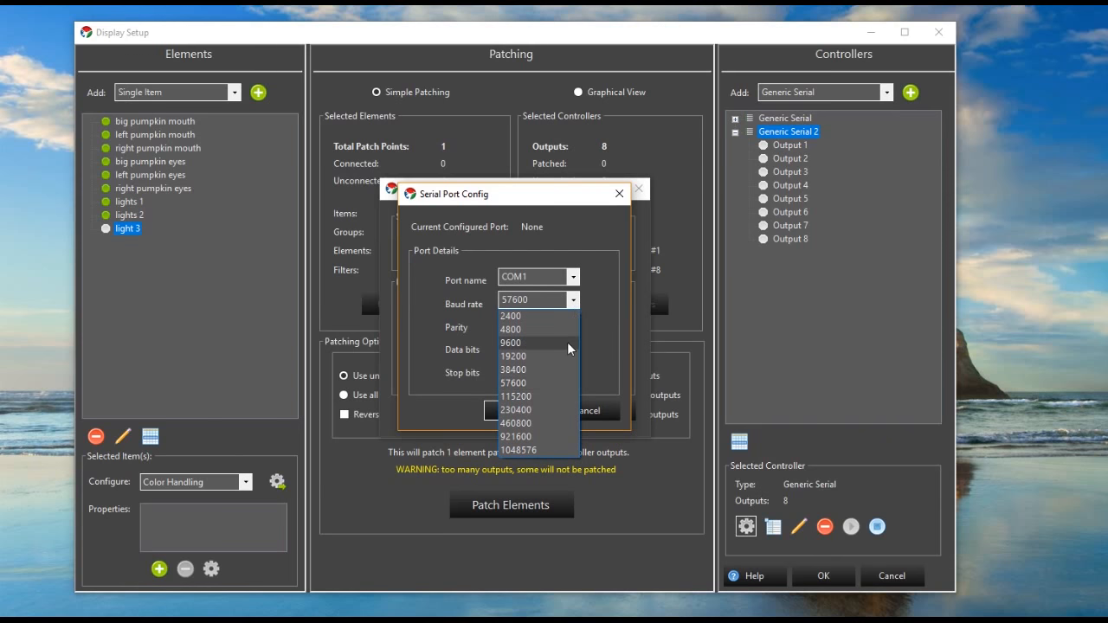
click(557, 396)
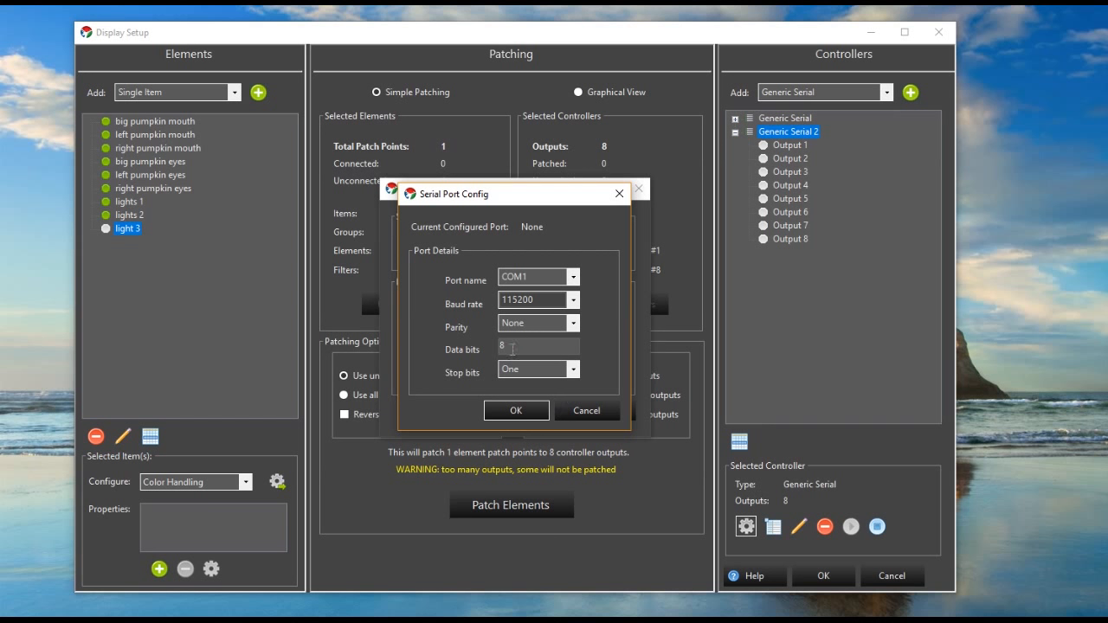
click(523, 406)
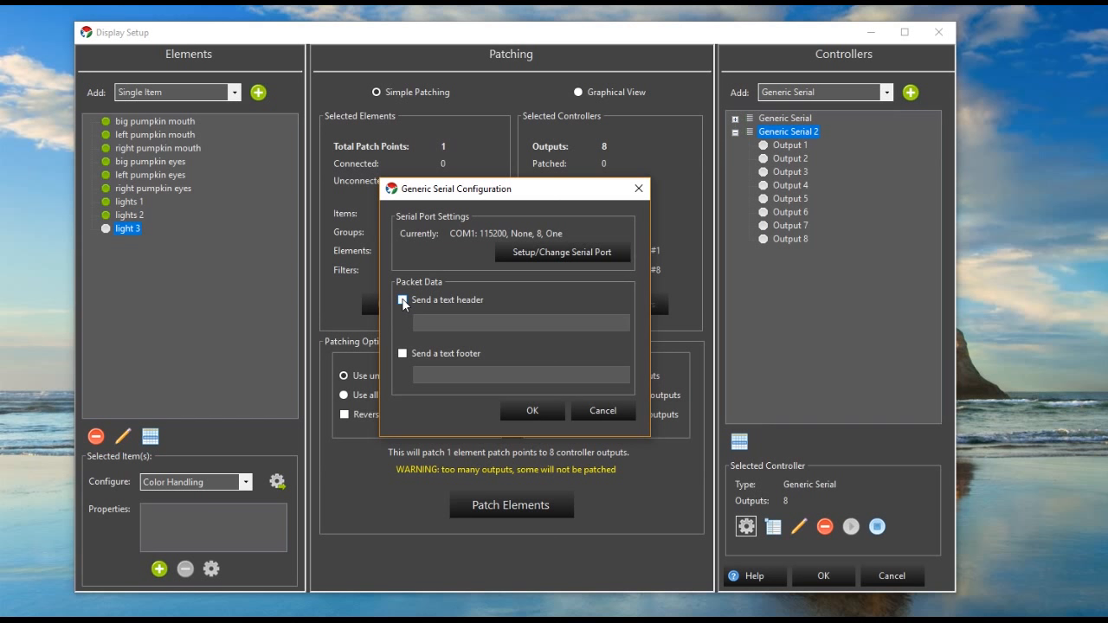
- Enable sending a text header of "~!" for Generic Serial 2 and accept its configuration
click(403, 300)
text(!~)
key(BackSpace)
key(BackSpace)
text(~!)
click(549, 412)
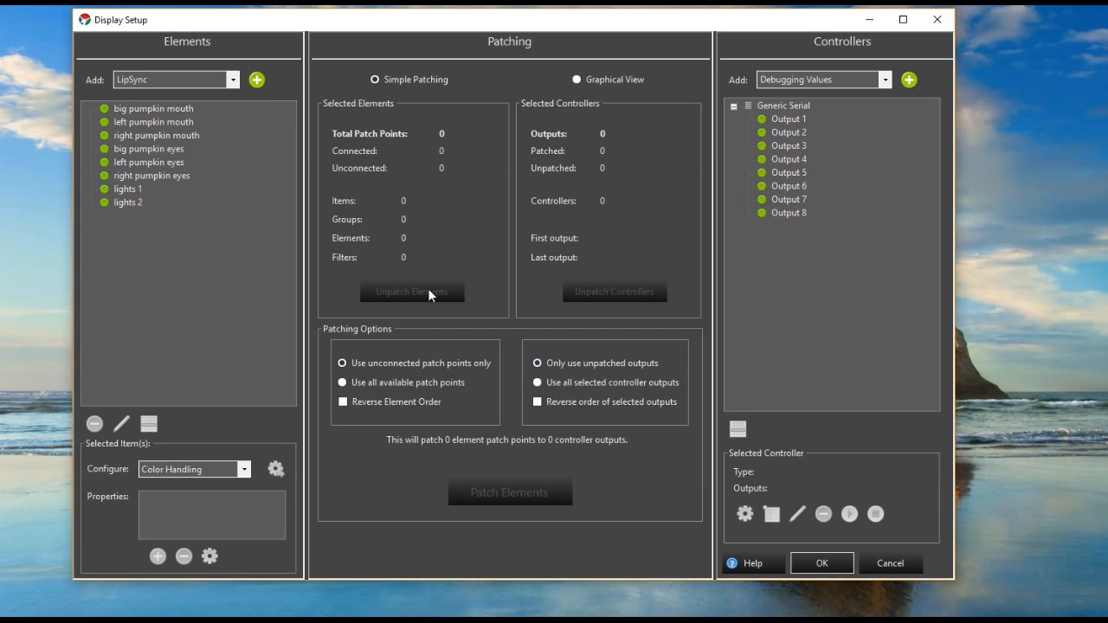
- Inspect the patch between big pumpkin mouth and Generic Serial Output 1 in both Graphical View and Simple Patching
click(158, 111)
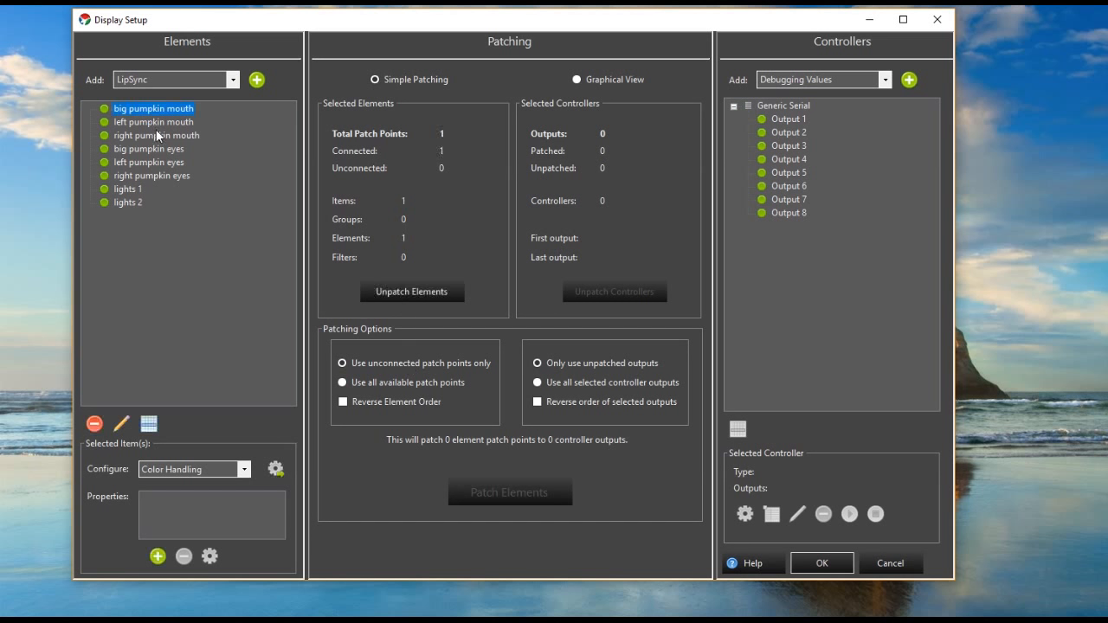
click(156, 132)
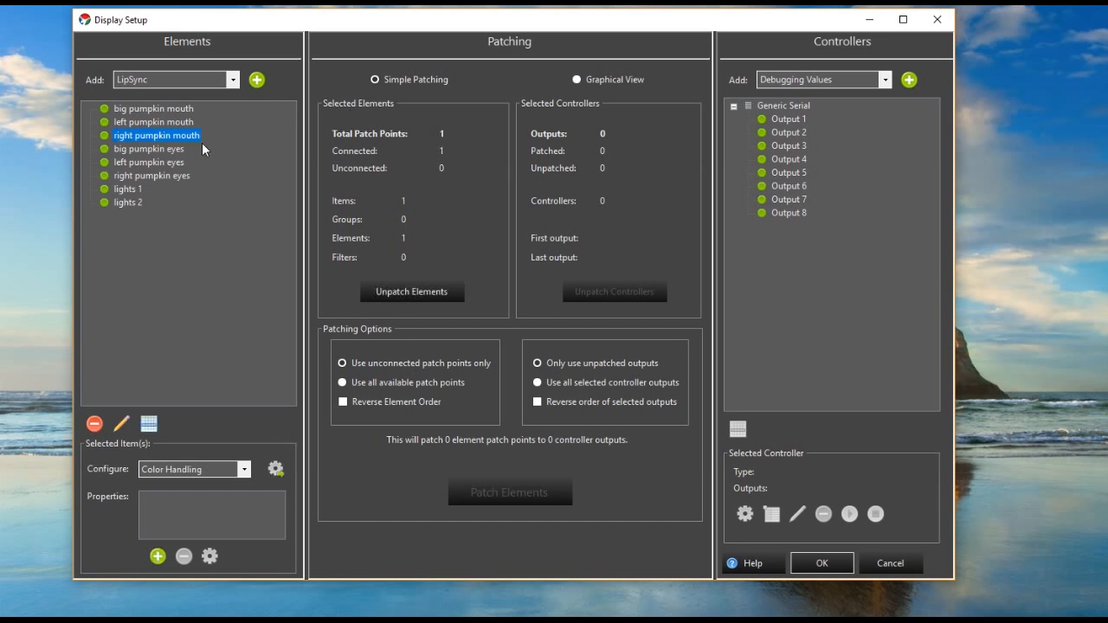
click(181, 110)
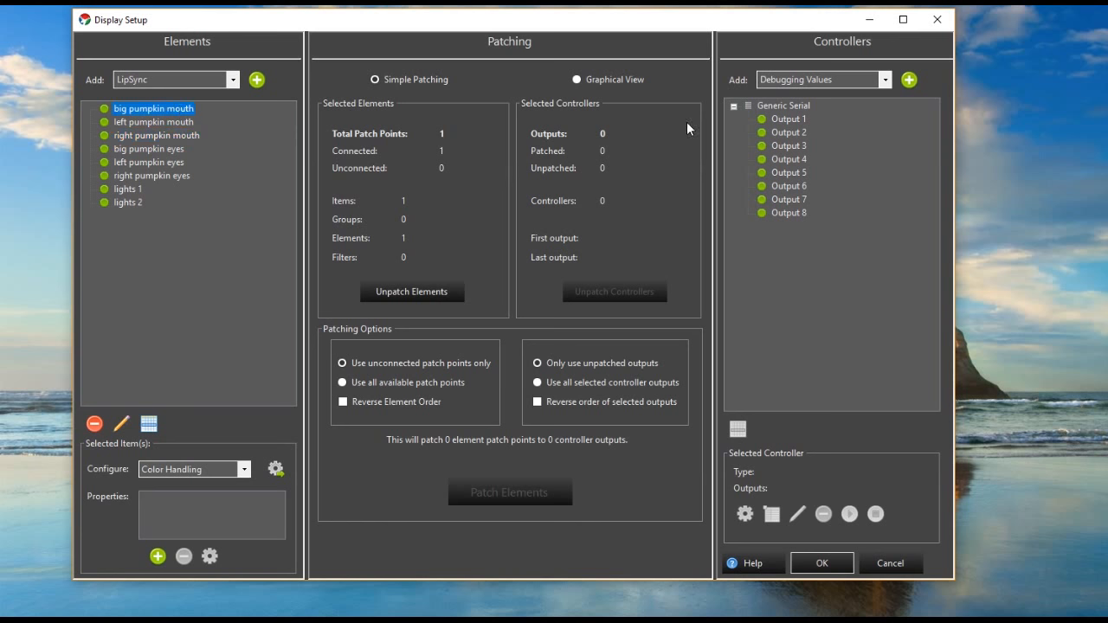
click(596, 78)
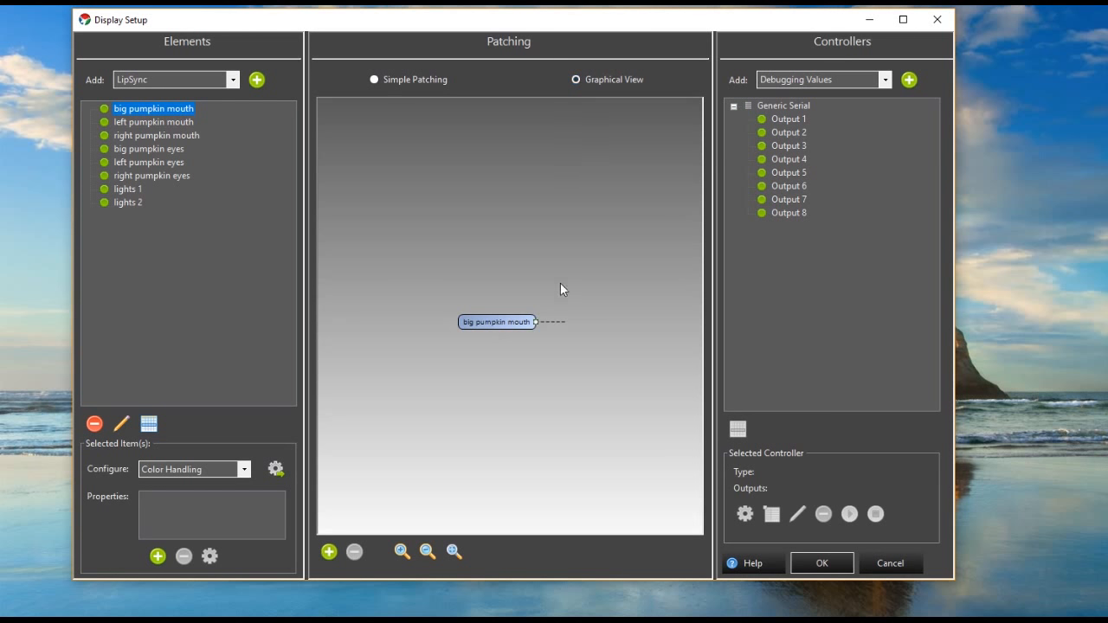
click(781, 121)
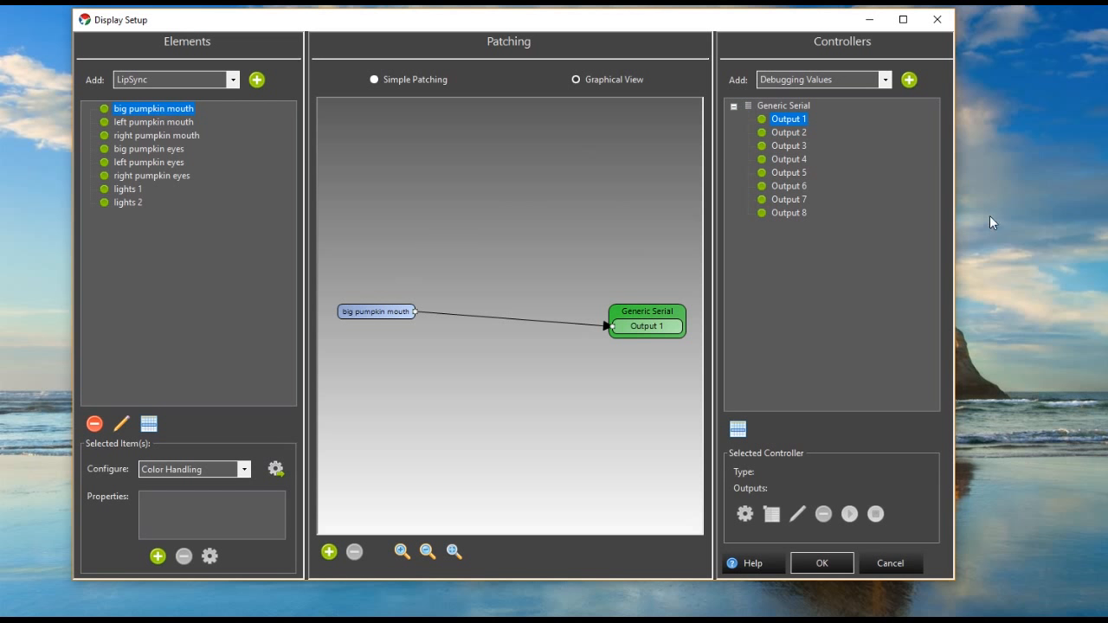
click(422, 78)
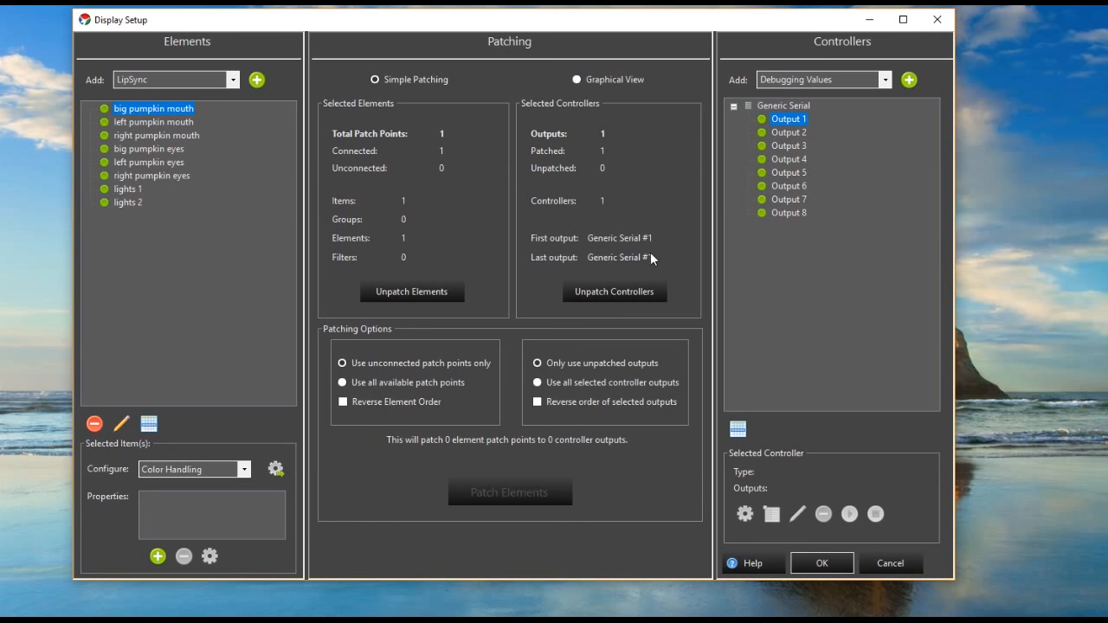
click(610, 82)
- Inspect in Graphical View how all eight elements are patched to Generic Serial Outputs 1 to 8, and leave Display Setup without applying changes
click(193, 212)
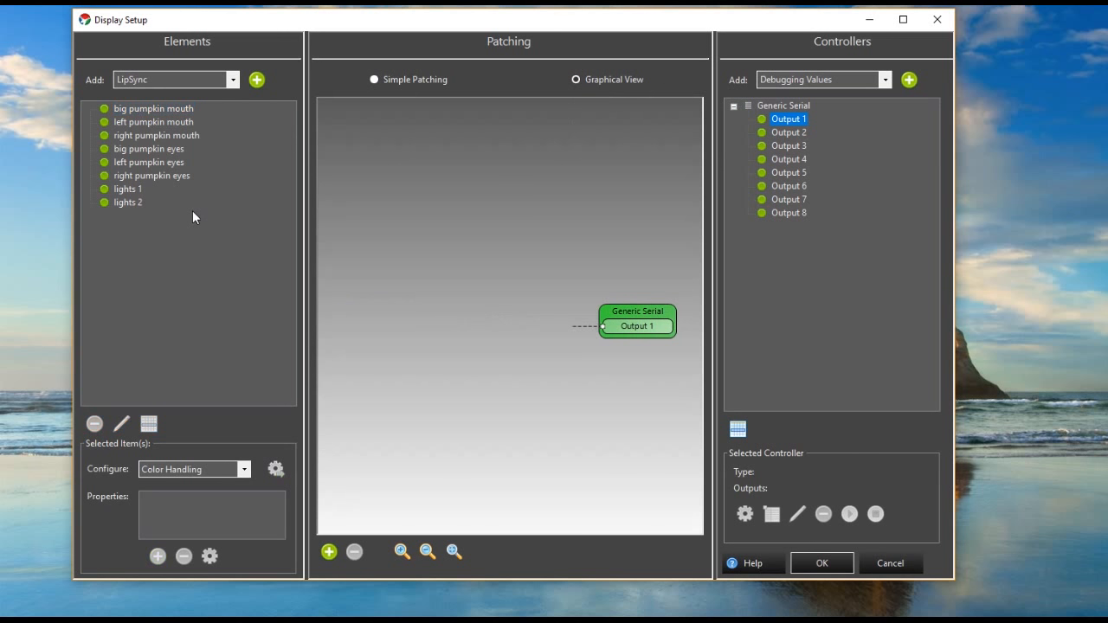
click(160, 107)
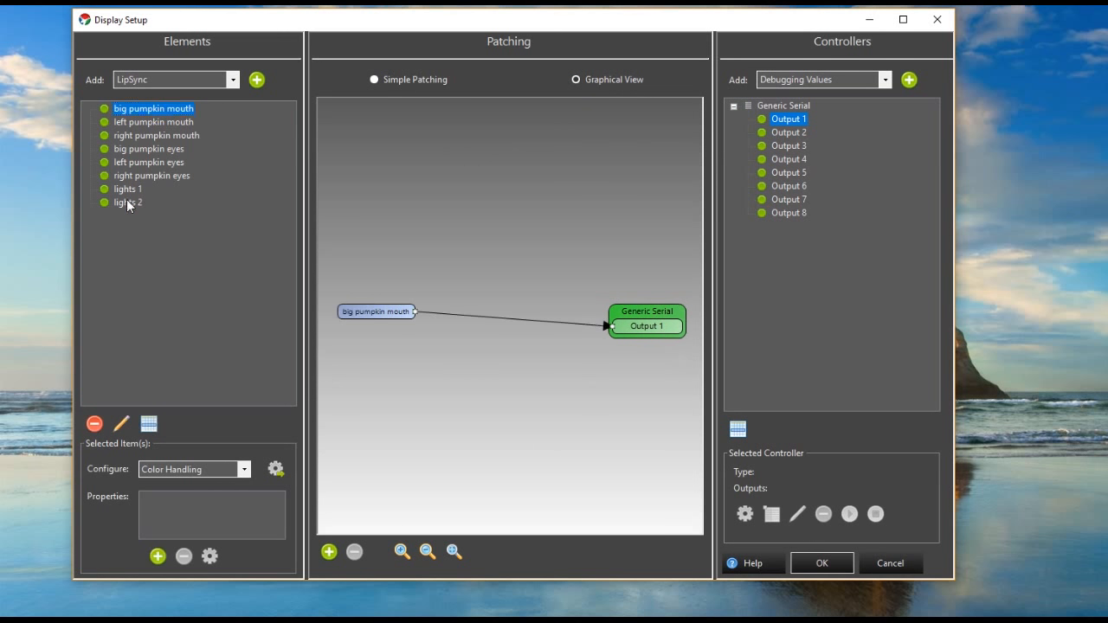
shift+click(125, 204)
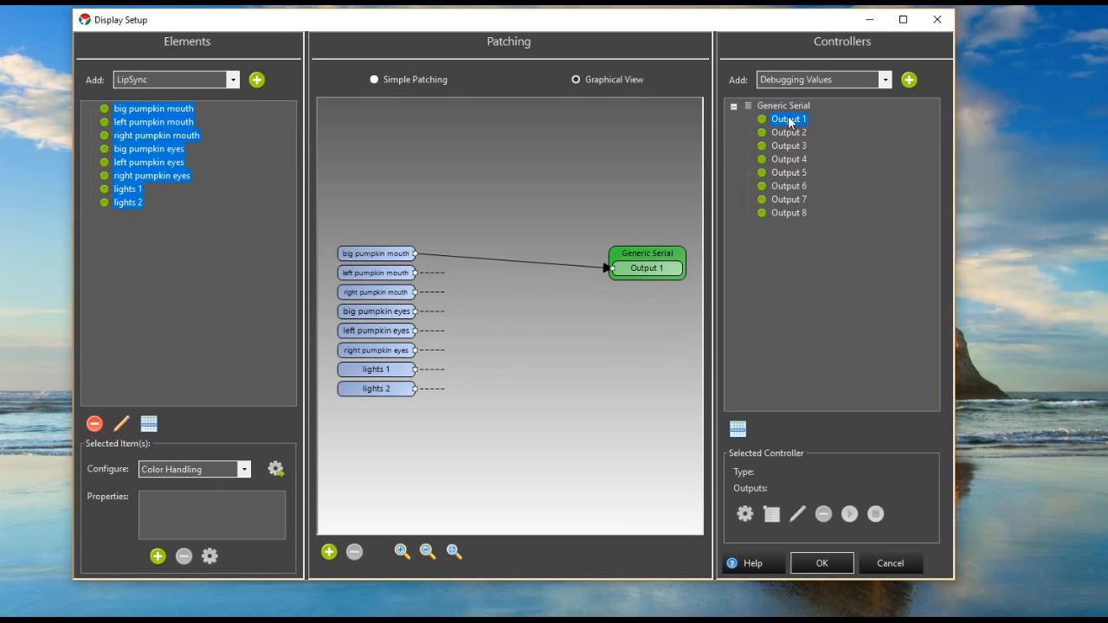
shift+click(791, 213)
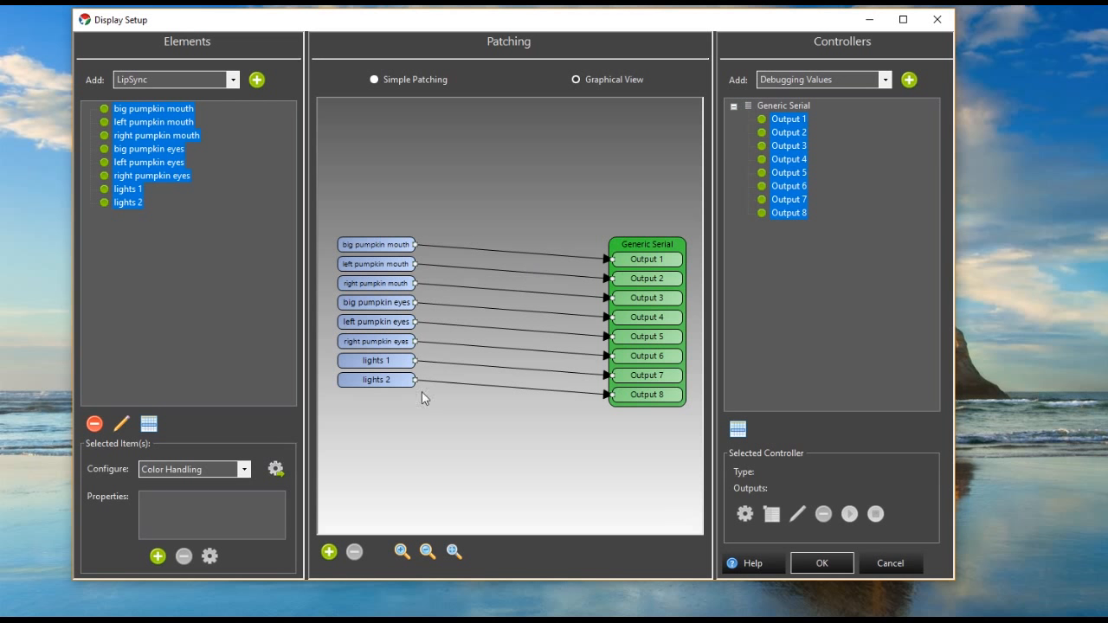
click(897, 566)
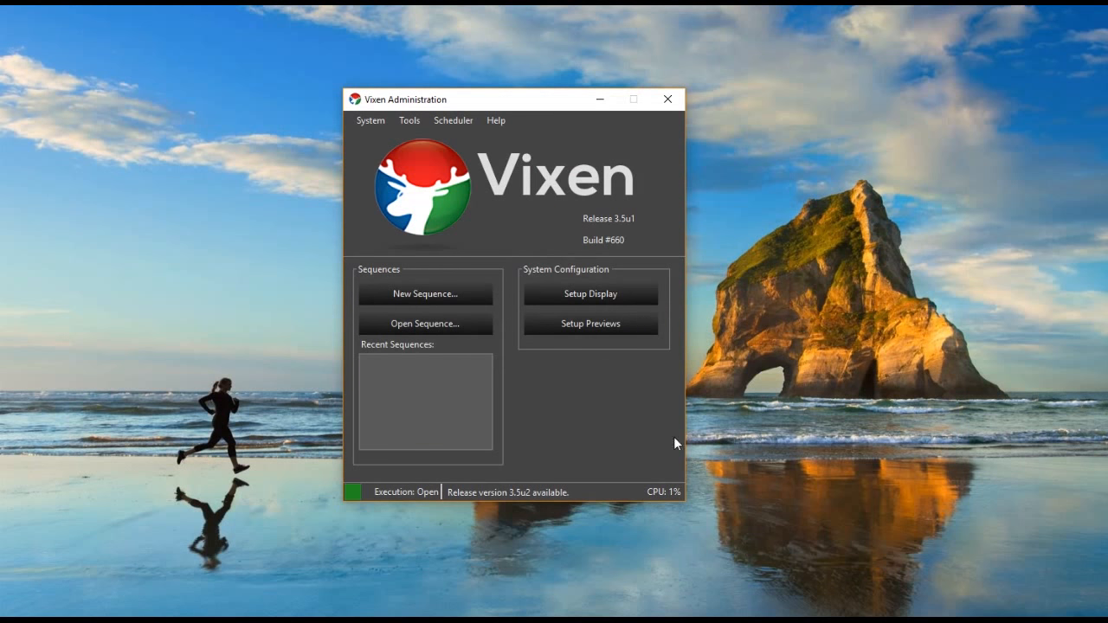
- Create a new timed sequence, bring its editor window fully into view, and collapse the Pixel Lighting effects group
click(430, 291)
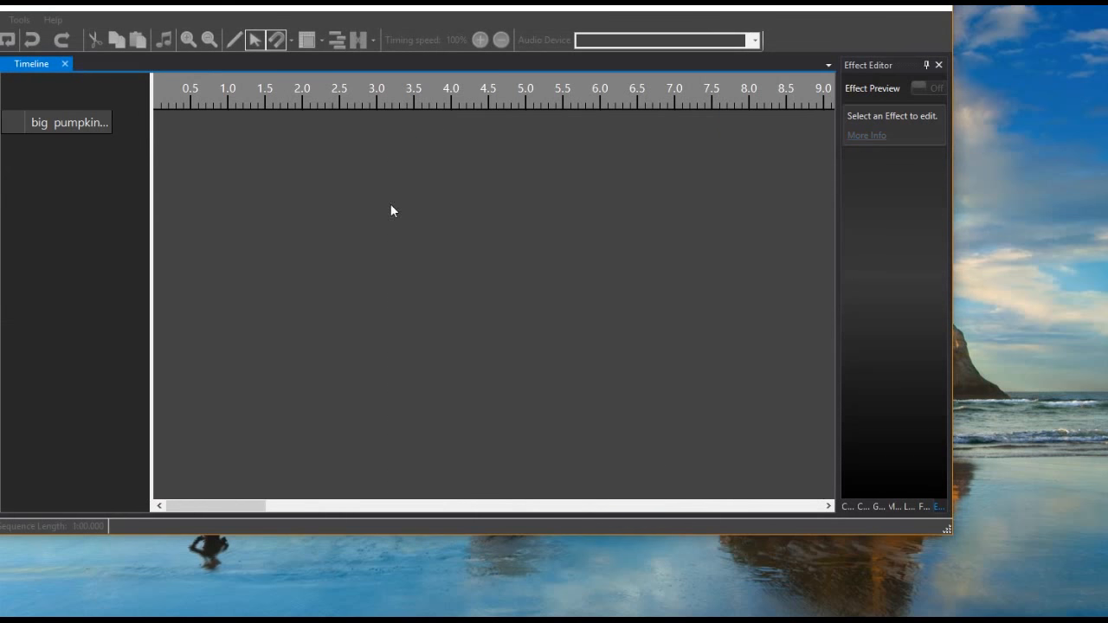
drag(390, 0, 504, 79)
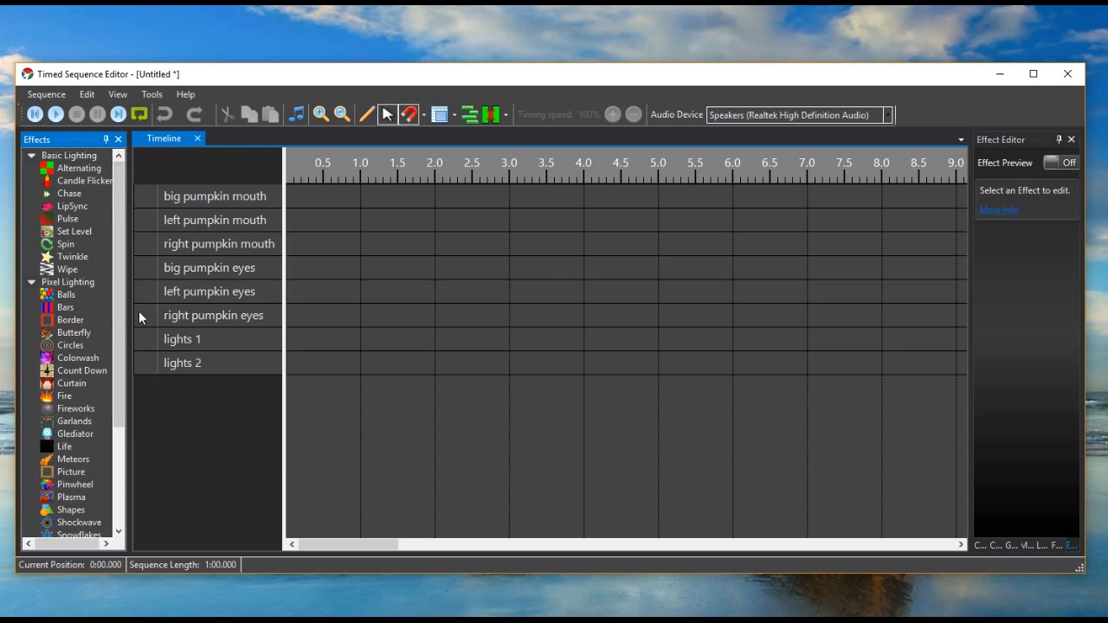
click(30, 282)
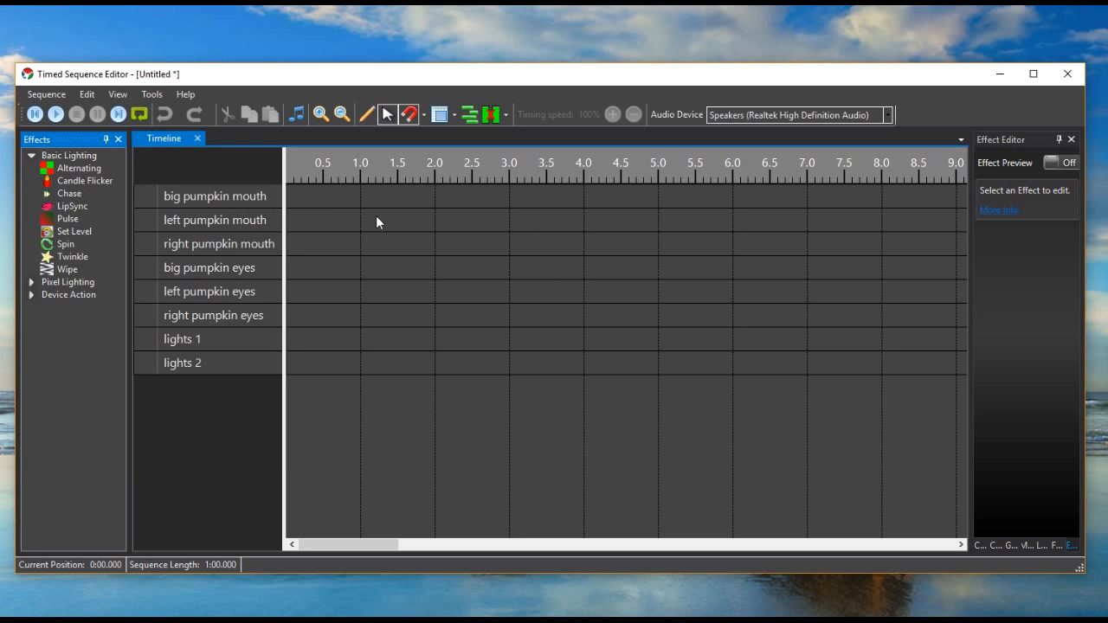
- Place a two-second Set Level effect on big pumpkin mouth, starting at the beginning of the timeline
click(72, 232)
drag(71, 230, 273, 232)
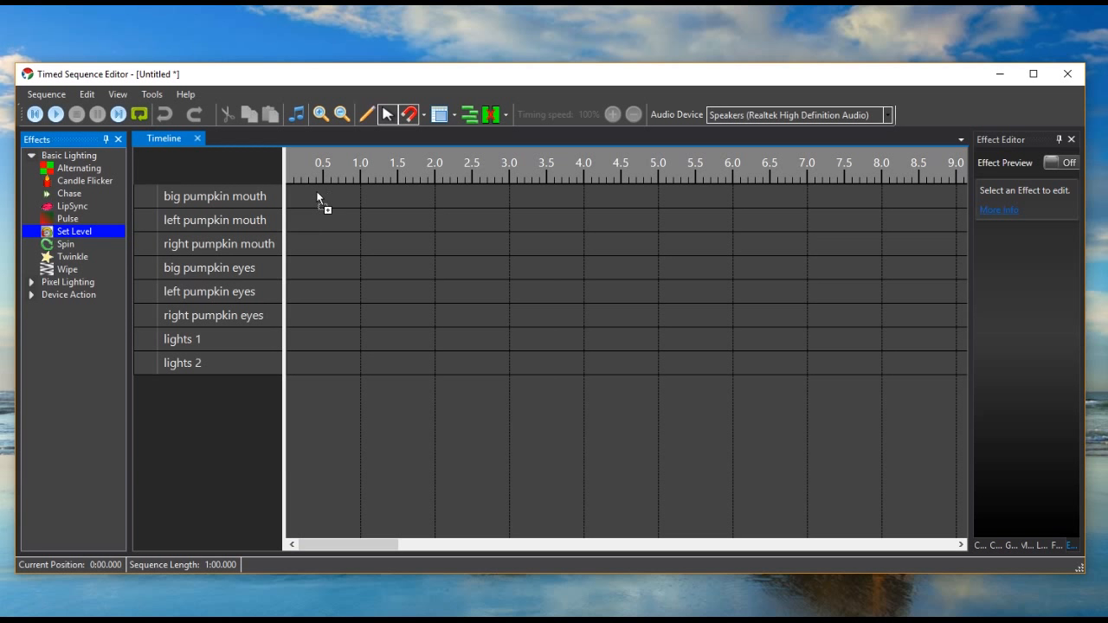
mouse_move(317, 198)
mouse_down()
mouse_move(178, 258)
mouse_move(93, 237)
mouse_move(277, 183)
mouse_move(298, 196)
mouse_up()
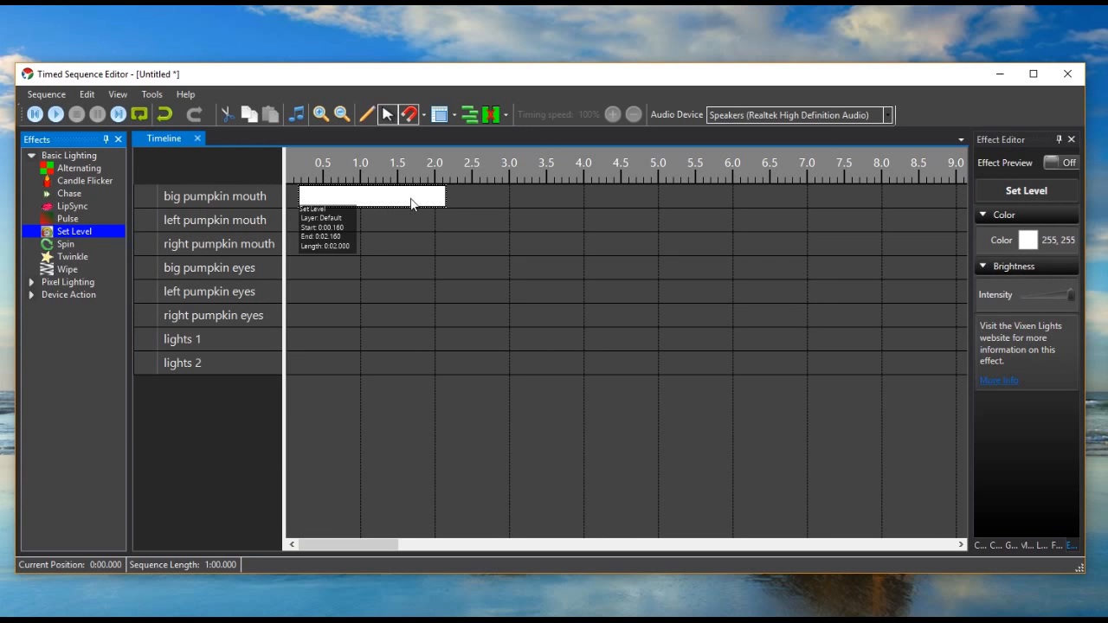
drag(410, 202, 386, 202)
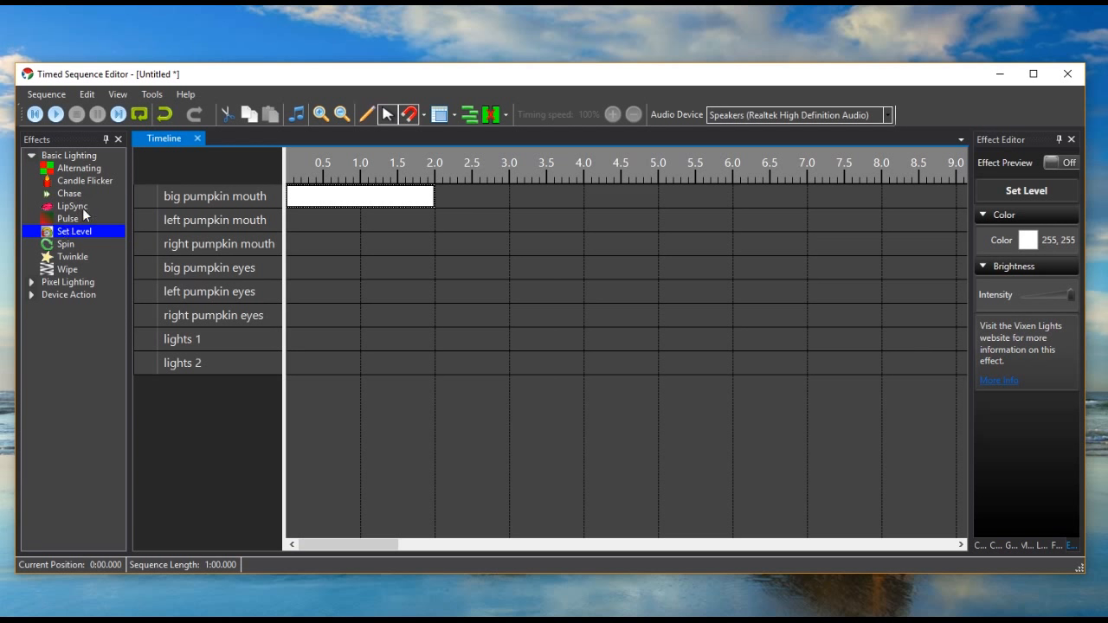
- Add a Candle Flicker effect to big pumpkin eyes from the timeline start and extend it to about 4.7 seconds
drag(94, 184, 350, 267)
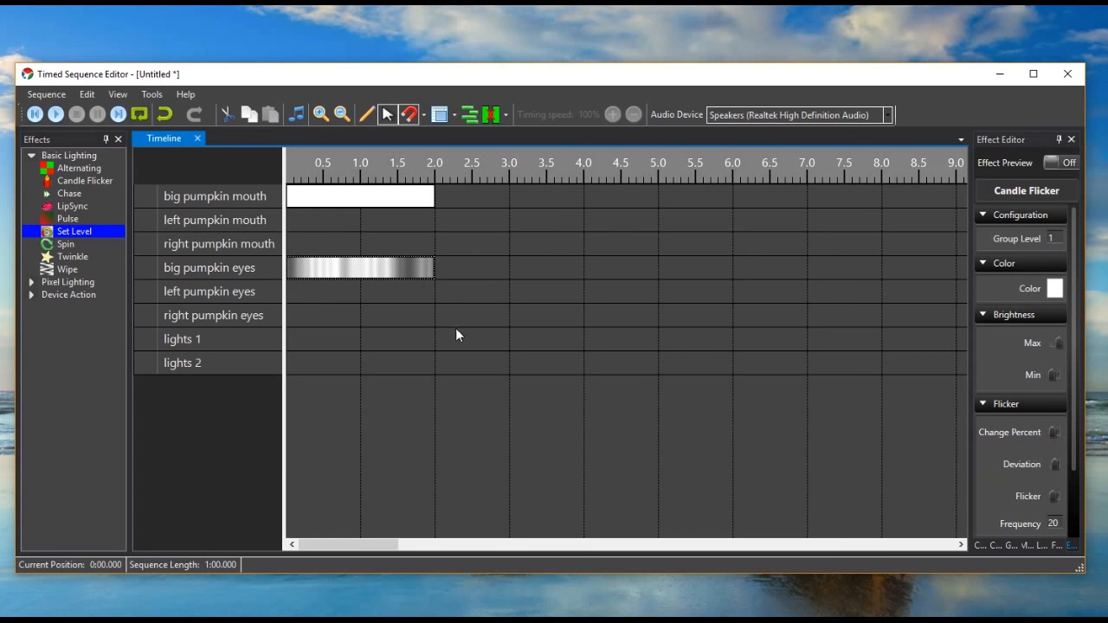
scroll(1043, 461, down, 1)
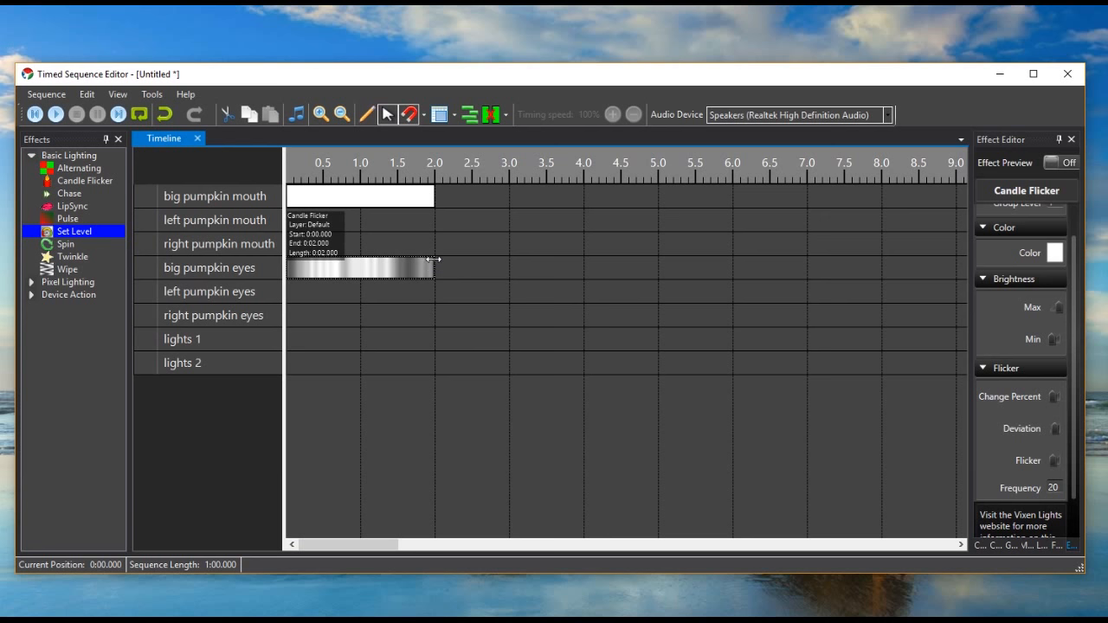
drag(433, 265, 634, 279)
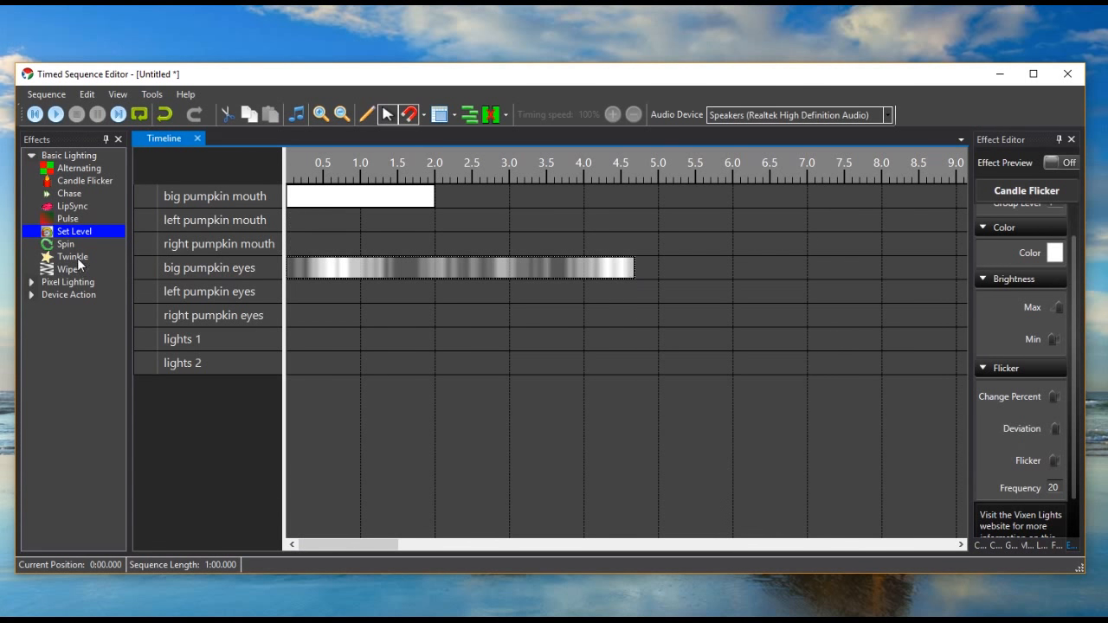
- Add a Twinkle effect near the start of left pumpkin eyes and extend its end to about 5.1 seconds
drag(79, 260, 420, 335)
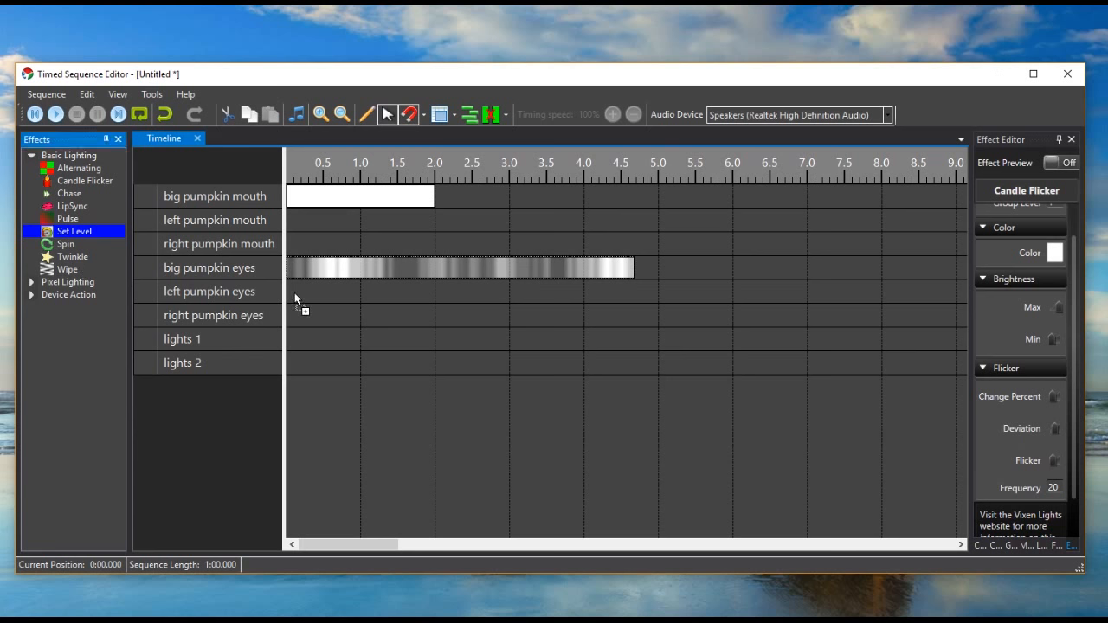
drag(295, 298, 291, 292)
drag(422, 292, 665, 290)
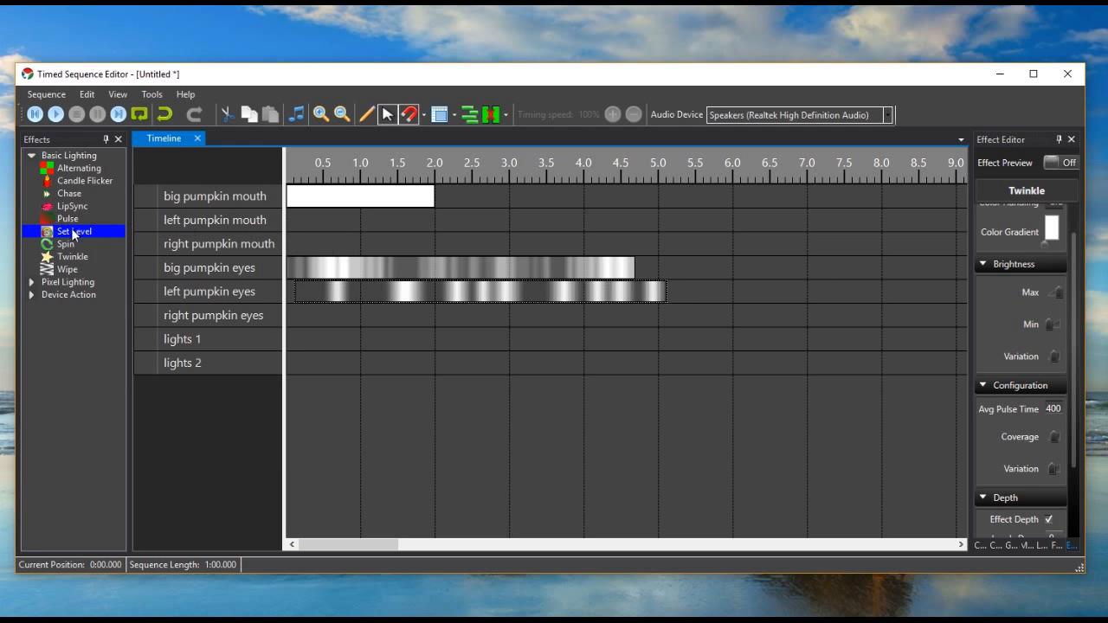
- Lower the brightness intensity of the Set Level effect on big pumpkin mouth
click(344, 205)
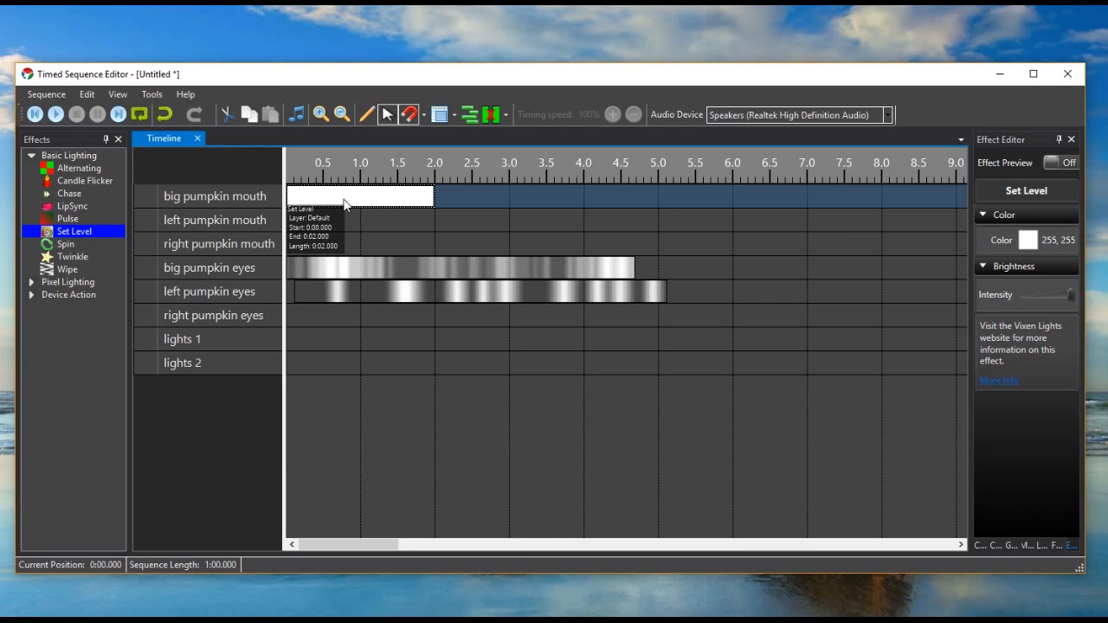
click(1057, 192)
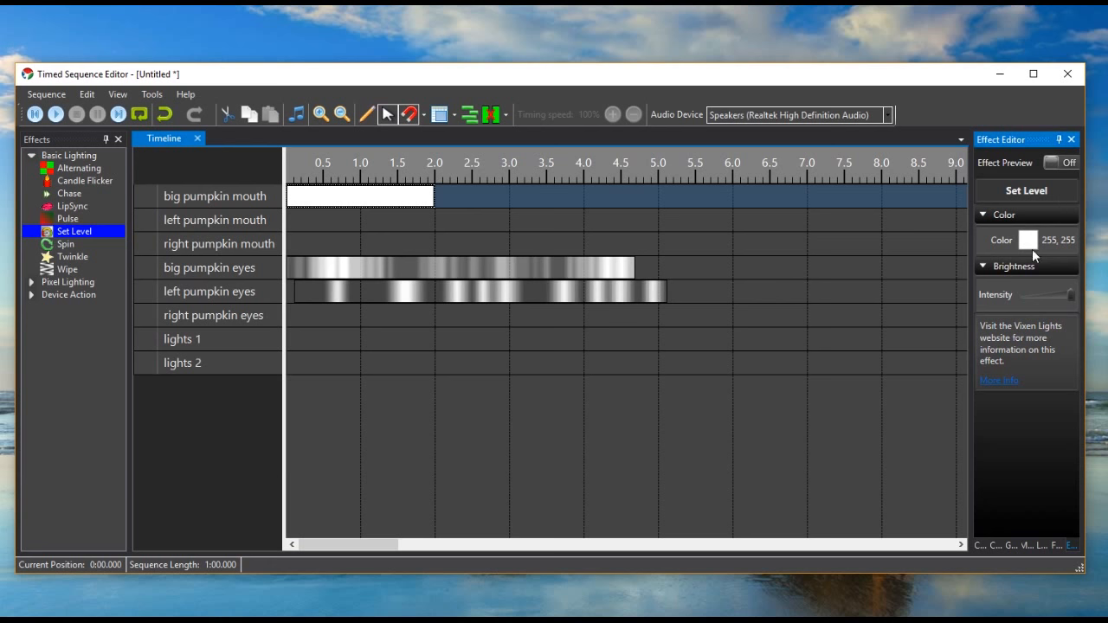
click(983, 266)
click(984, 267)
click(1031, 299)
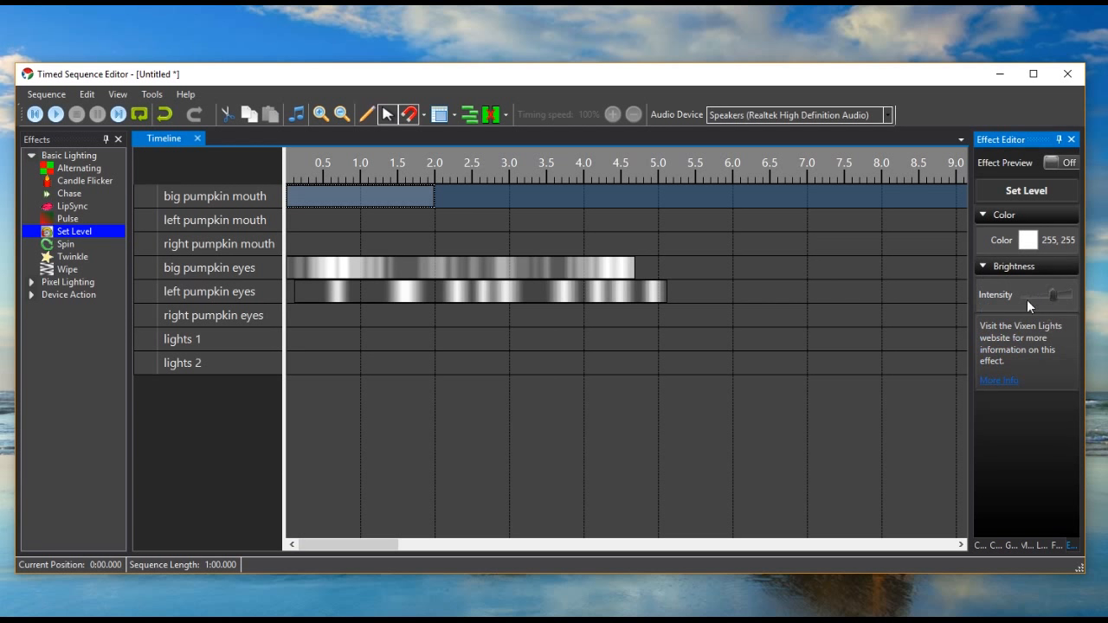
- Add a Pulse effect to big pumpkin mouth after the Set Level effect, spanning about 2.3 to 6 seconds
click(59, 217)
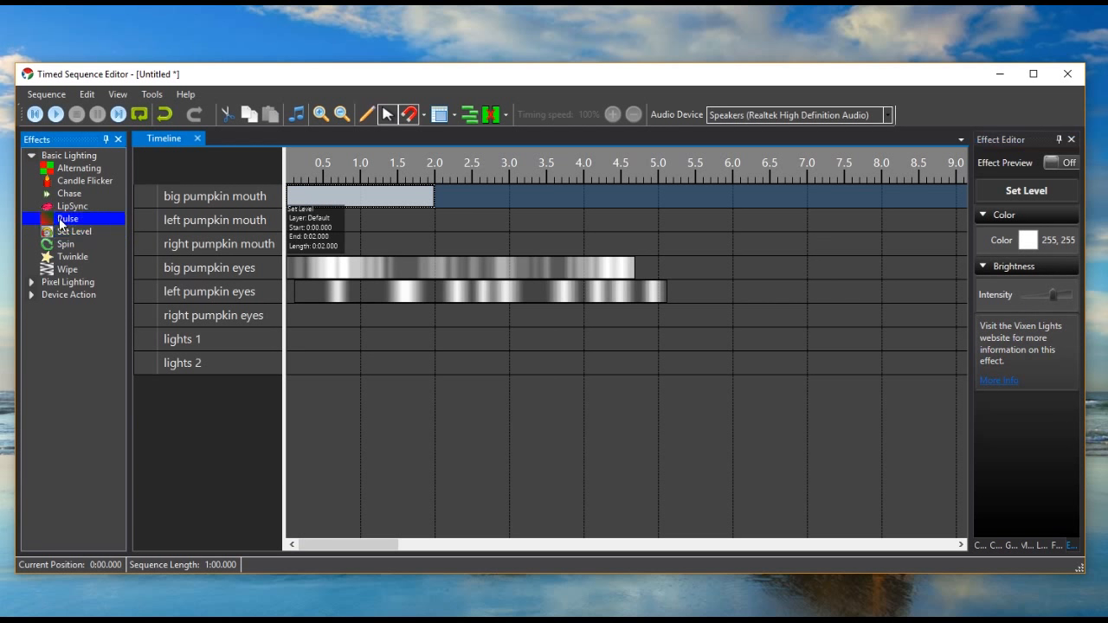
drag(52, 225, 518, 201)
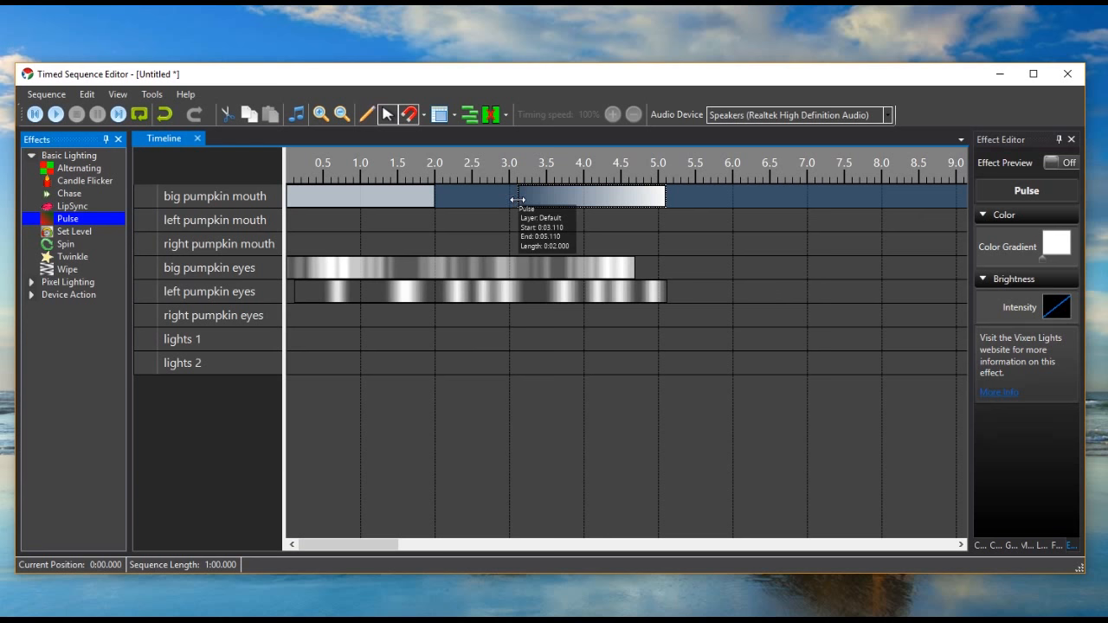
drag(517, 200, 500, 200)
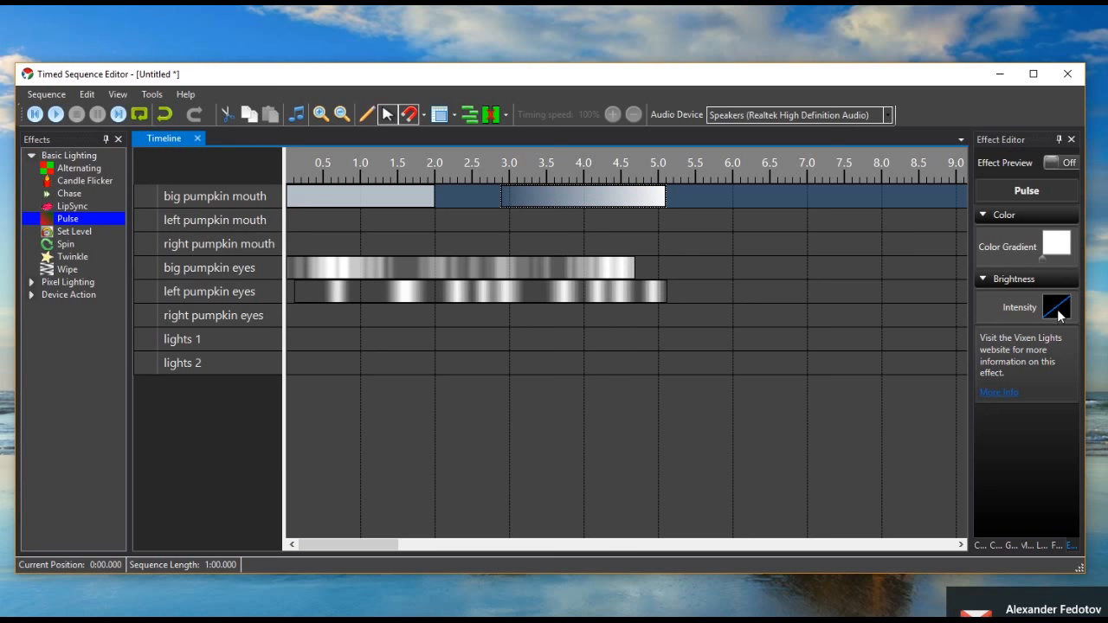
drag(500, 197, 459, 198)
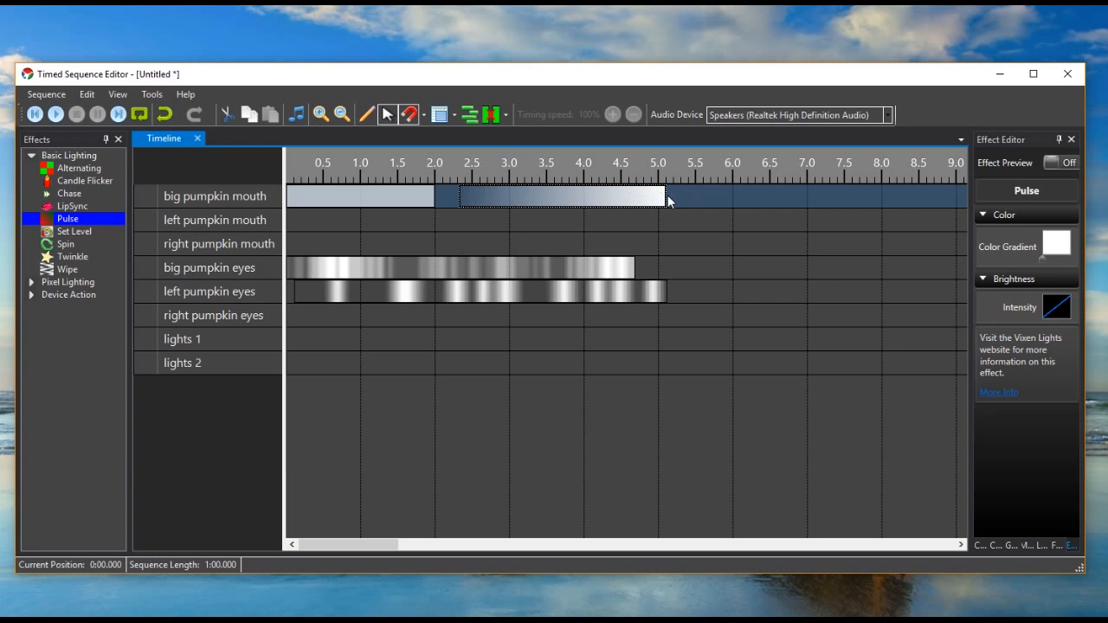
drag(667, 200, 731, 190)
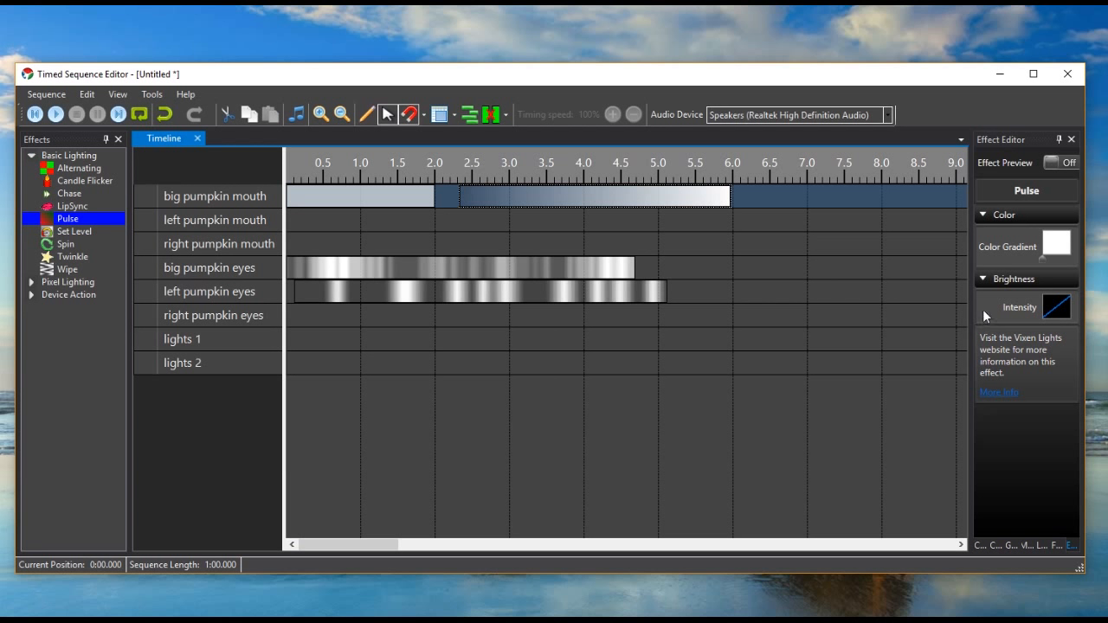
- Try reshaping the Pulse effect's intensity curve with intermediate points at about (28, 75) and (69, 36), and discard the edits
double_click(1058, 309)
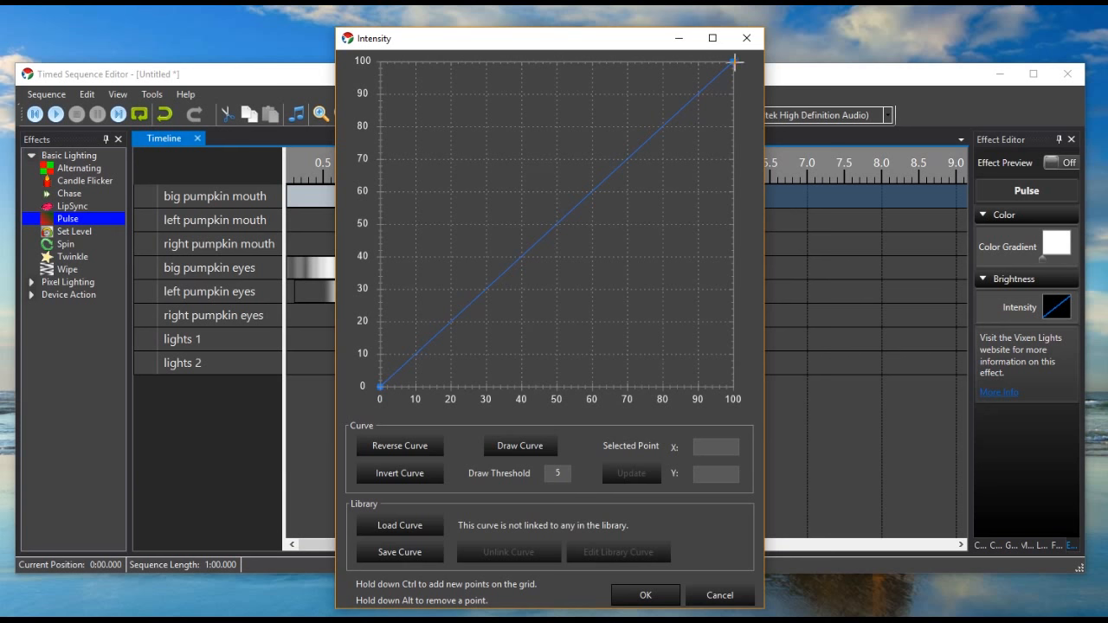
drag(732, 63, 732, 304)
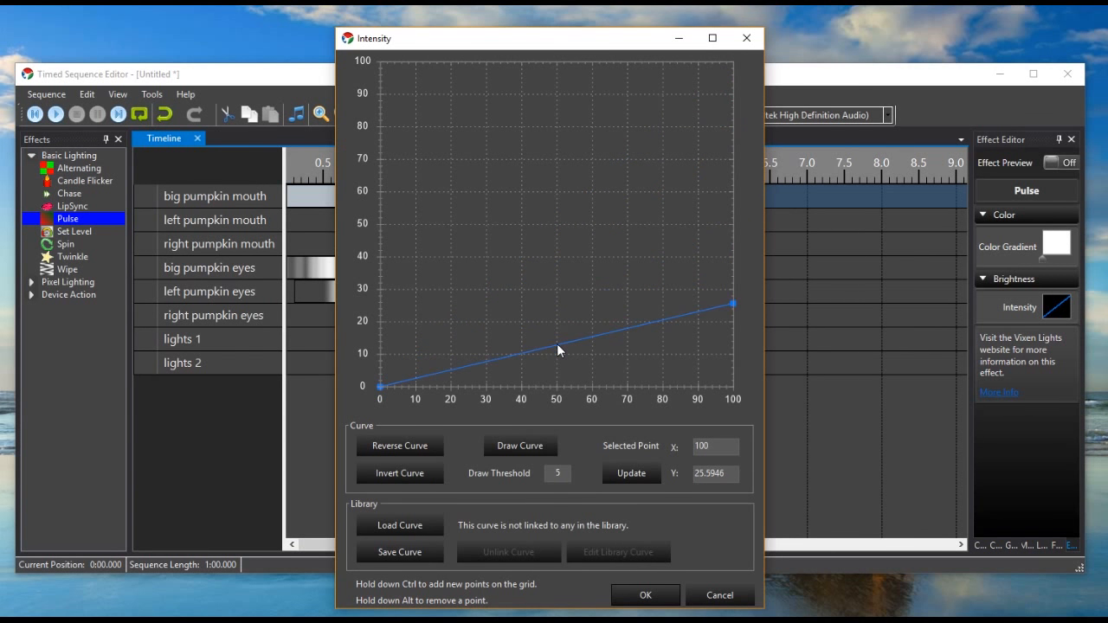
mouse_move(558, 346)
mouse_down()
mouse_move(568, 103)
mouse_move(560, 357)
mouse_up()
drag(732, 304, 742, 62)
ctrl+click(485, 286)
drag(617, 165, 618, 274)
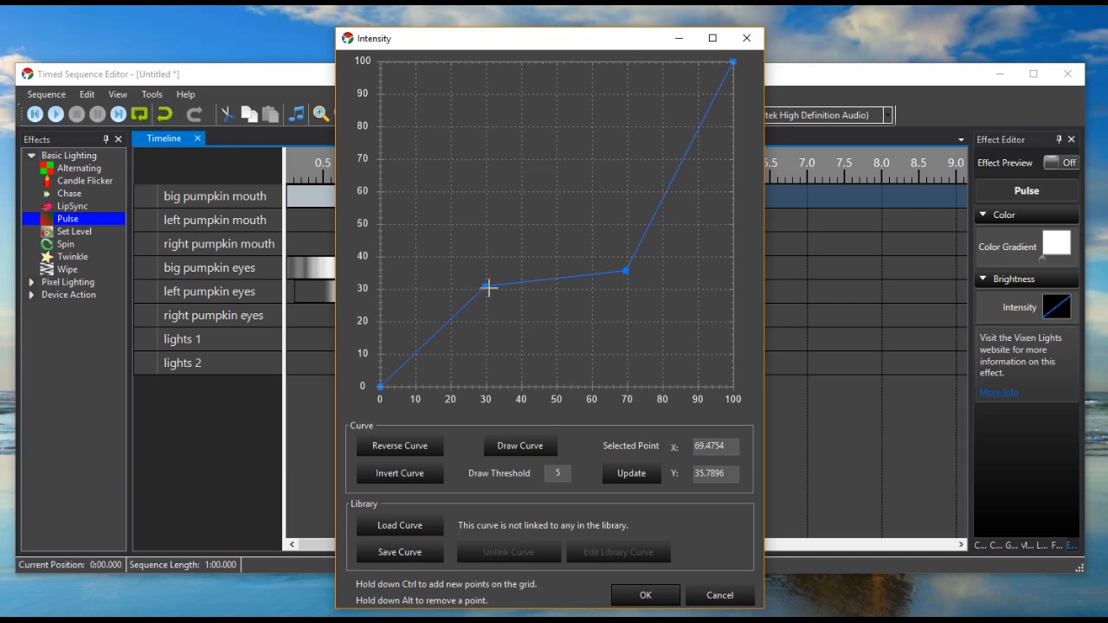
drag(486, 287, 480, 143)
click(733, 597)
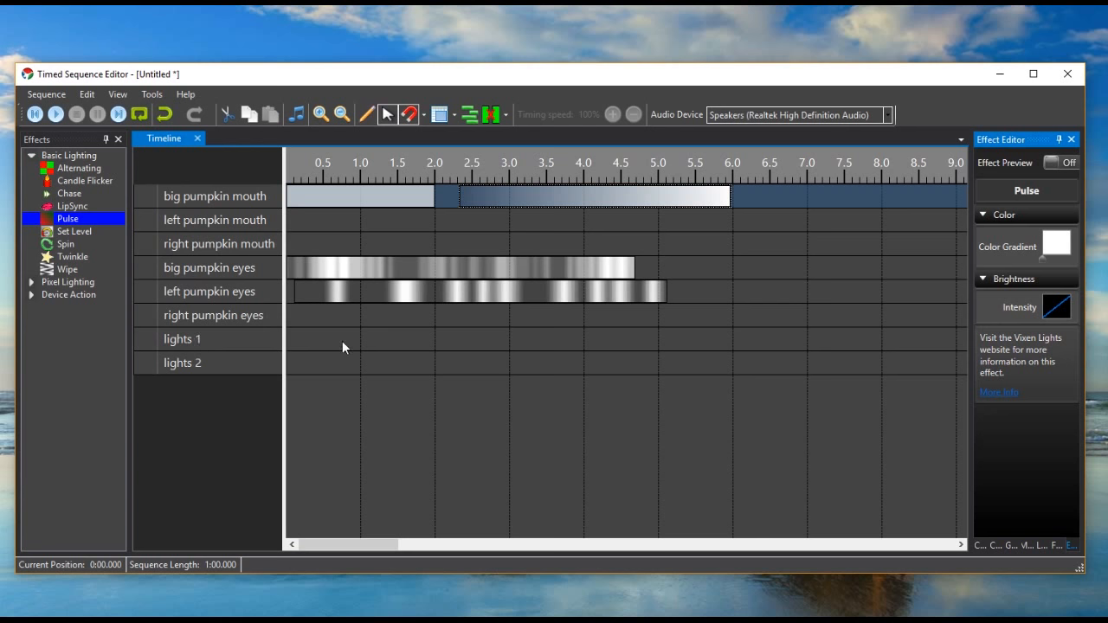
- Cancel saving the timed sequence to a file and close it, discarding its changes
key(ctrl+s)
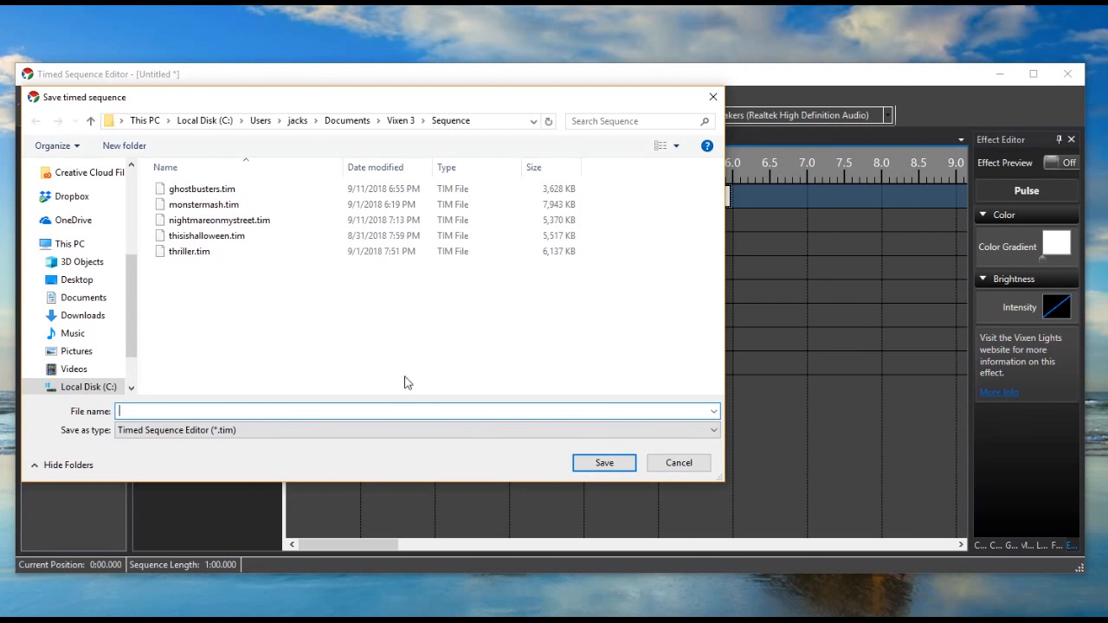
click(659, 462)
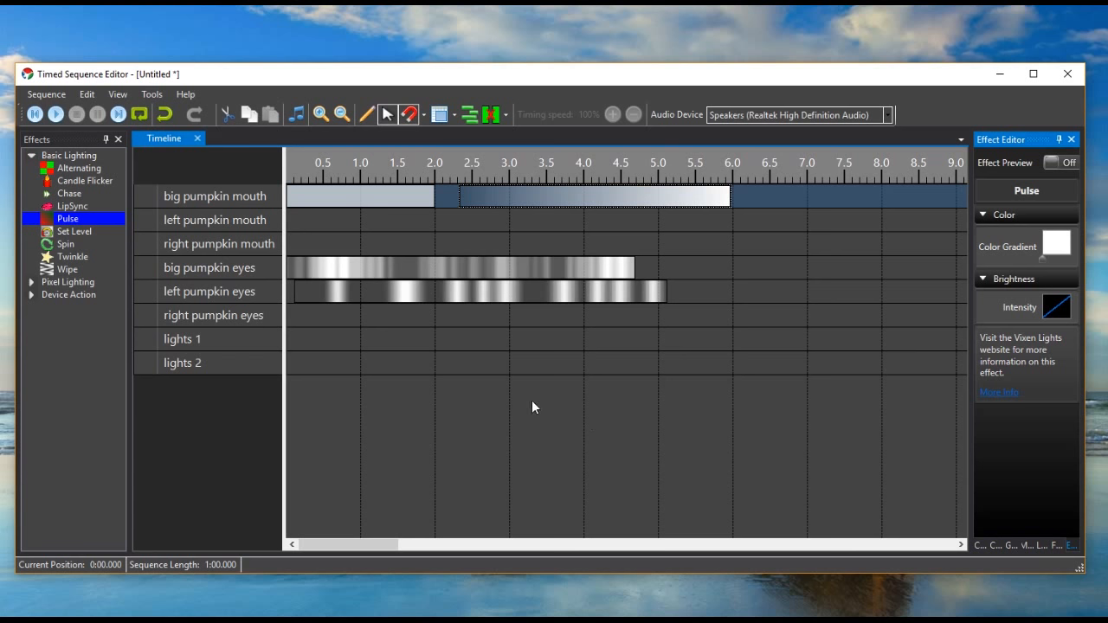
click(43, 94)
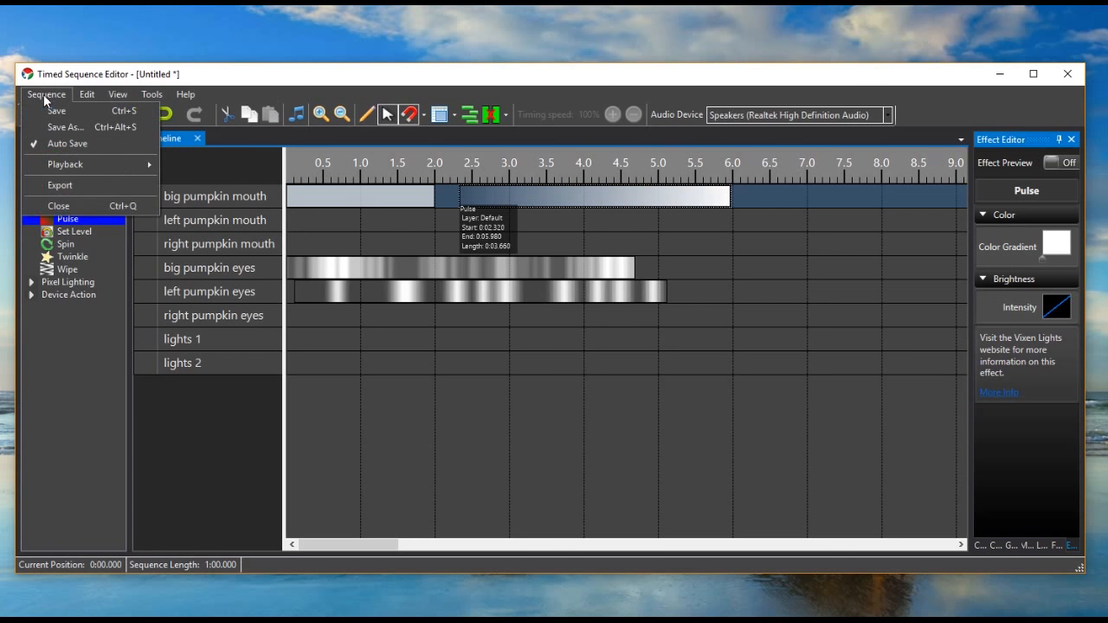
click(79, 207)
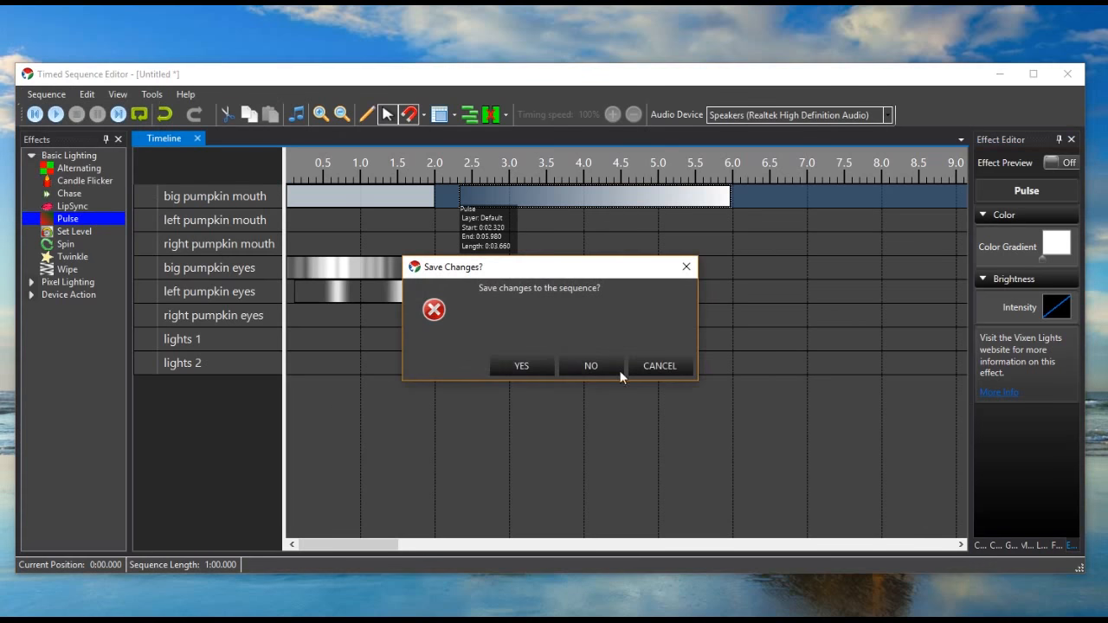
click(599, 366)
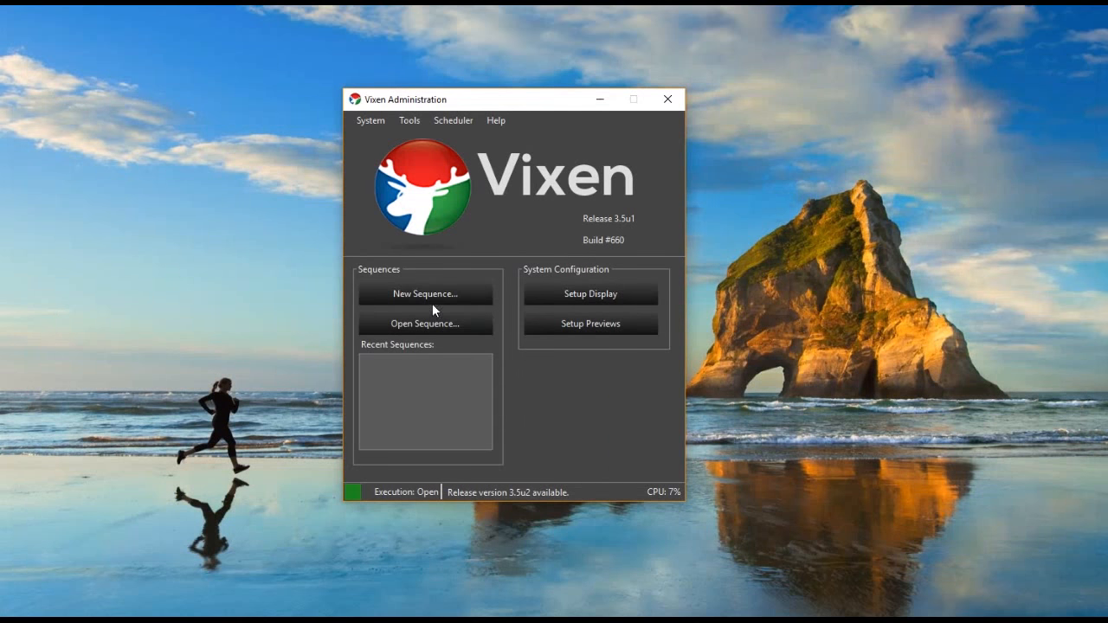
- Open the existing sequence thisishalloween.tim and collapse the Pixel Lighting group of effects
click(425, 323)
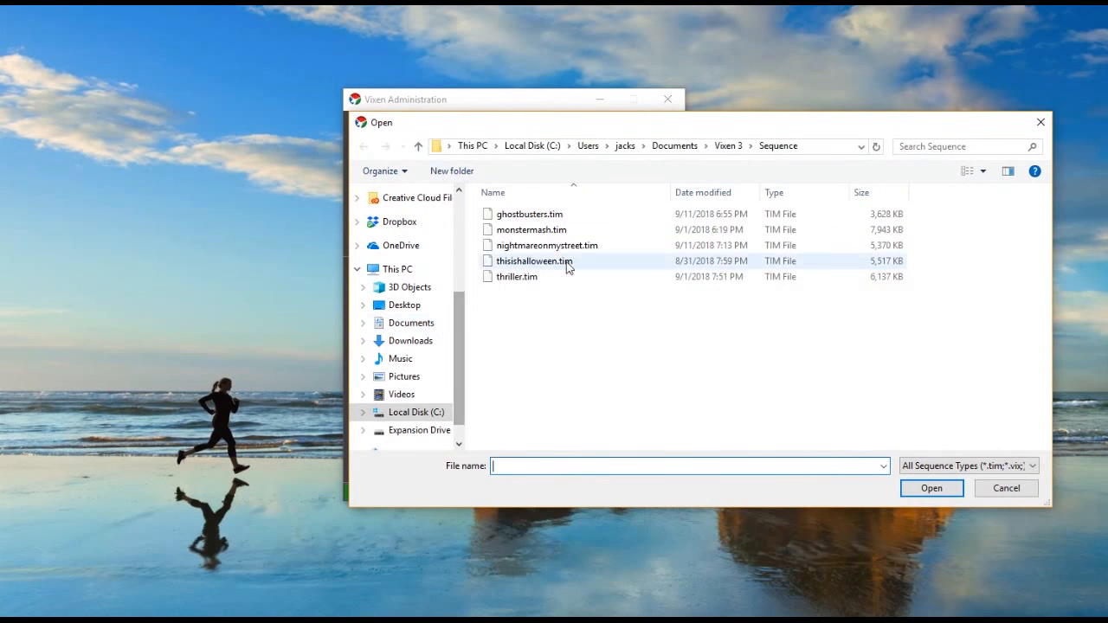
click(540, 262)
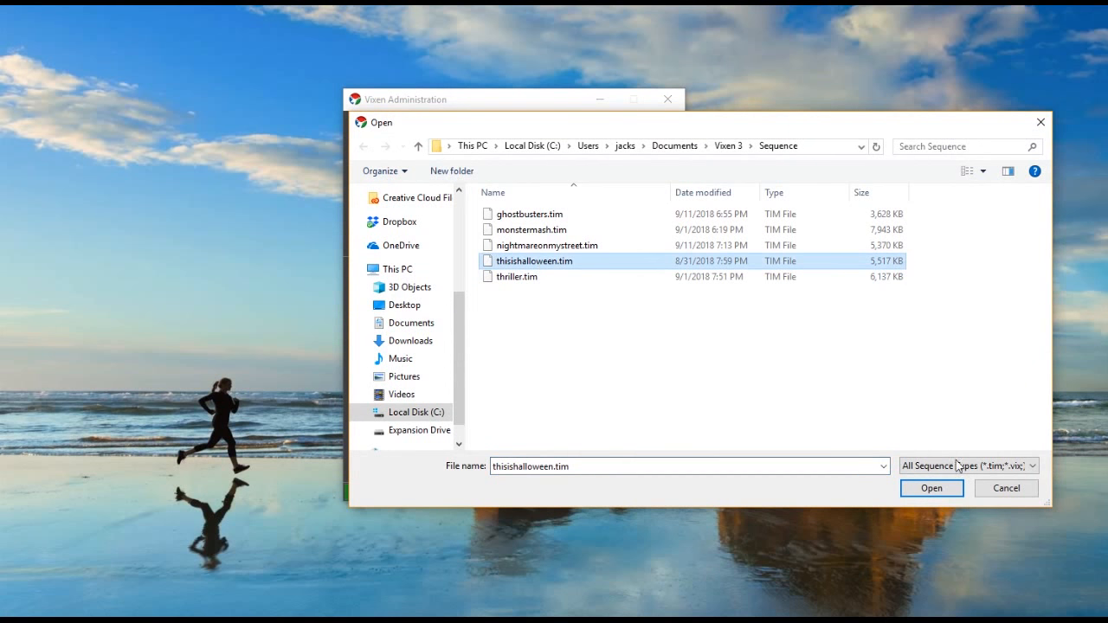
click(934, 489)
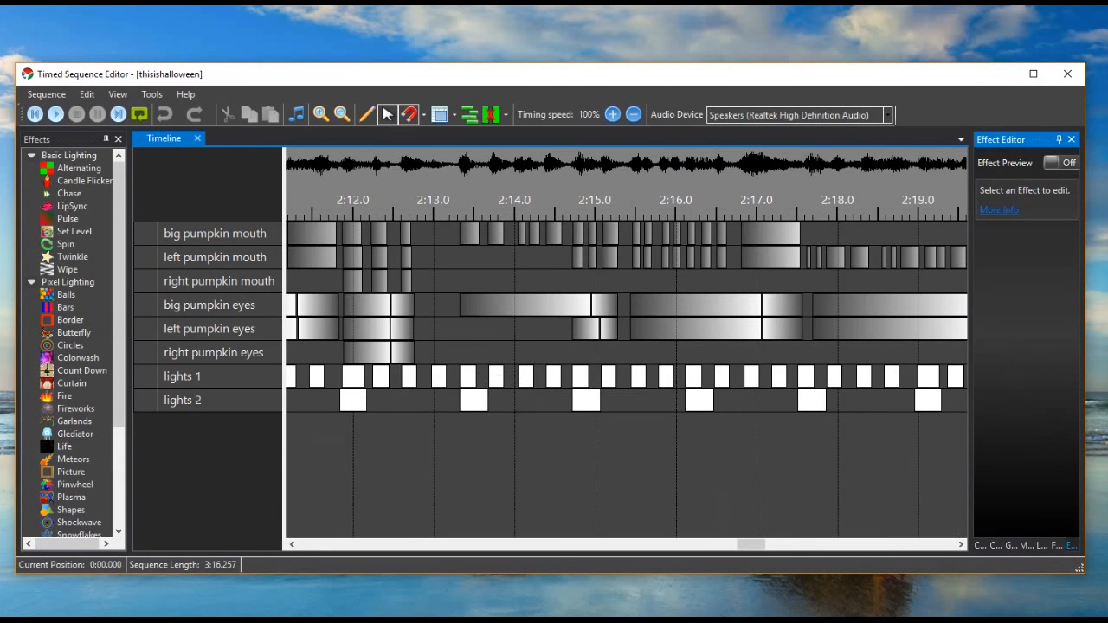
click(30, 282)
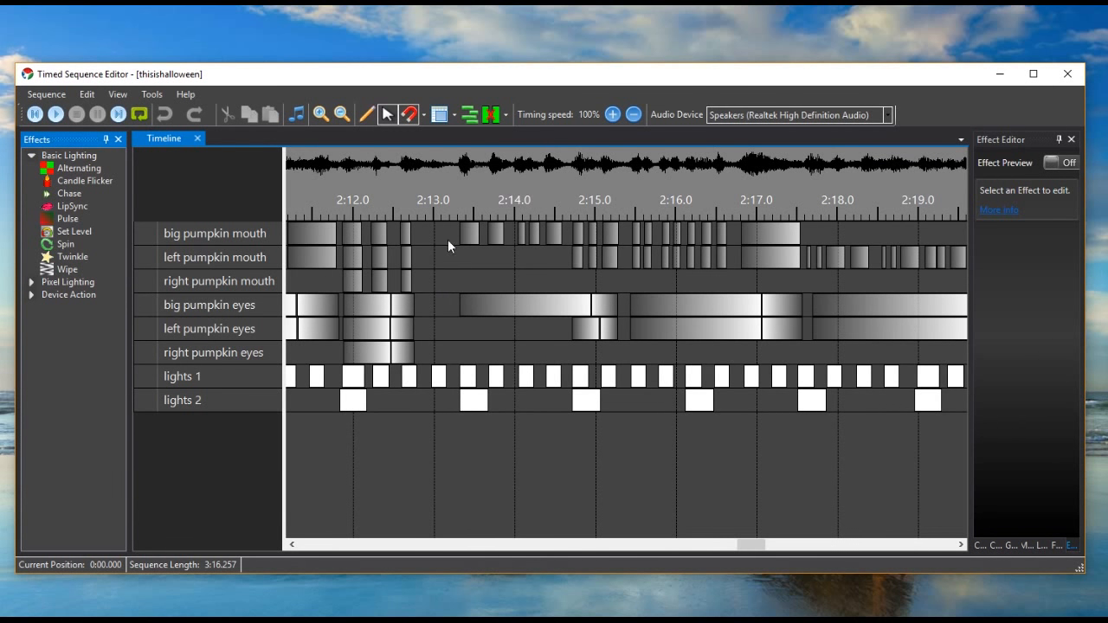
- Start associating a different audio file with the sequence, accept replacing the existing audio, and cancel the file selection
click(139, 113)
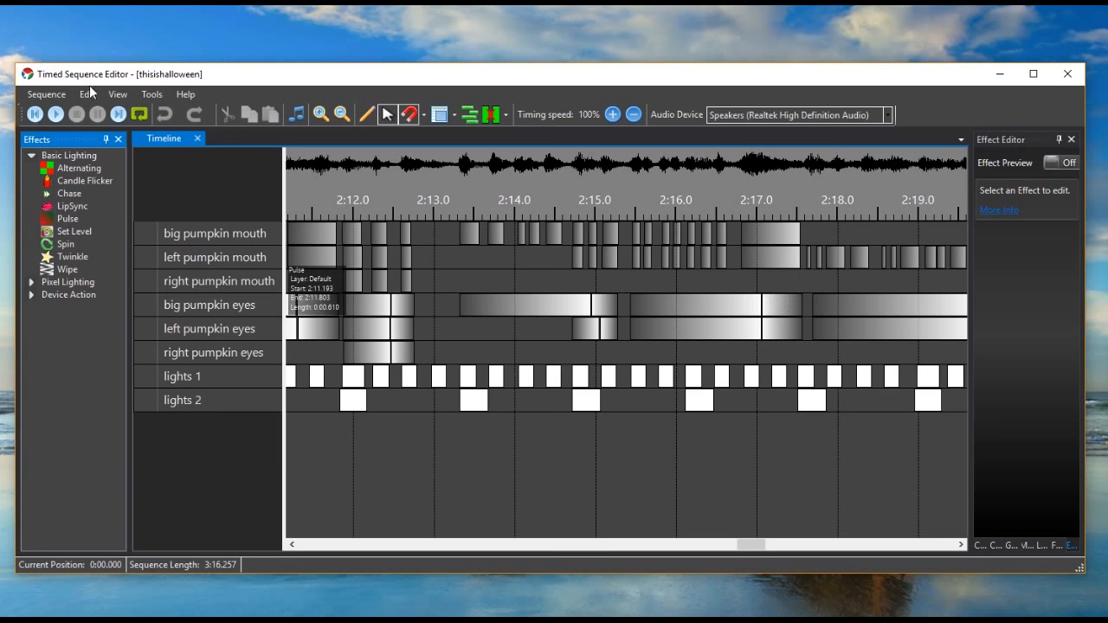
click(150, 96)
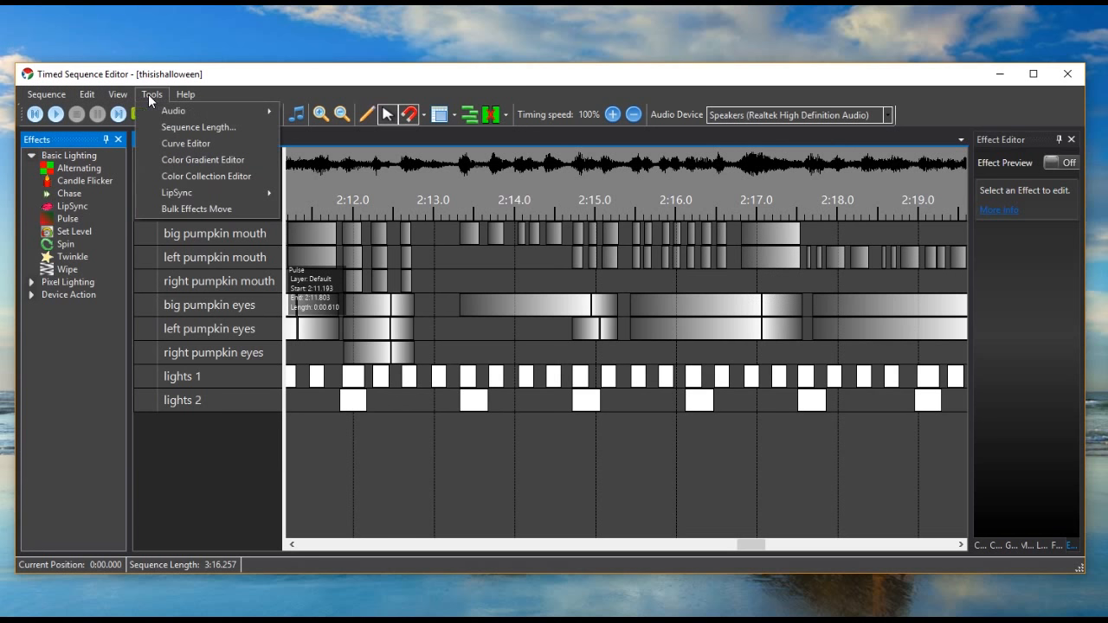
mouse_move(157, 108)
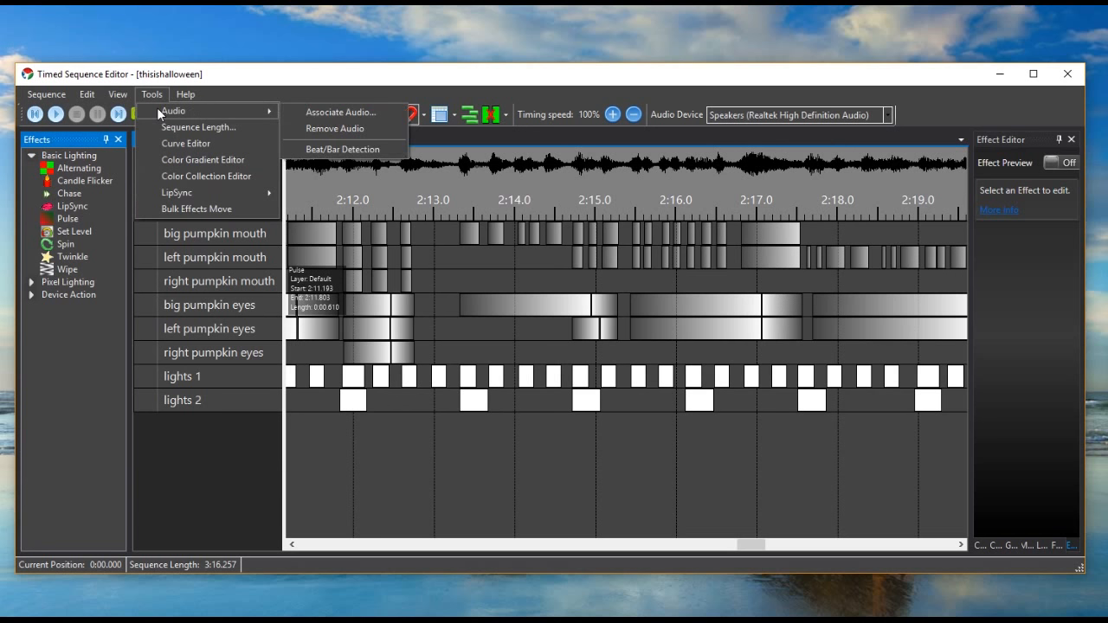
click(299, 112)
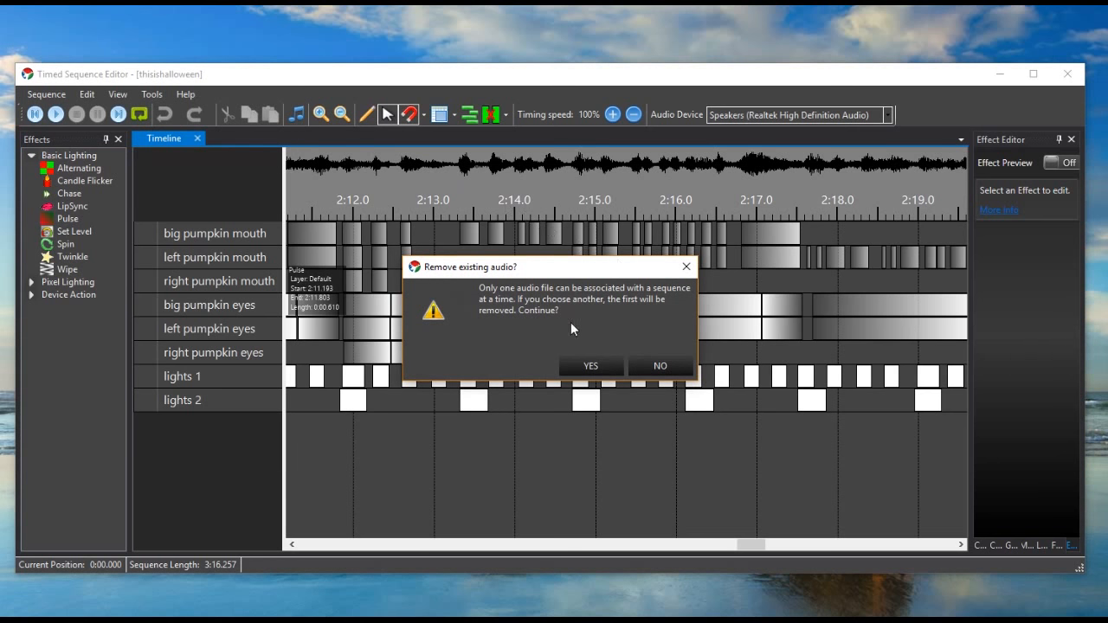
click(605, 365)
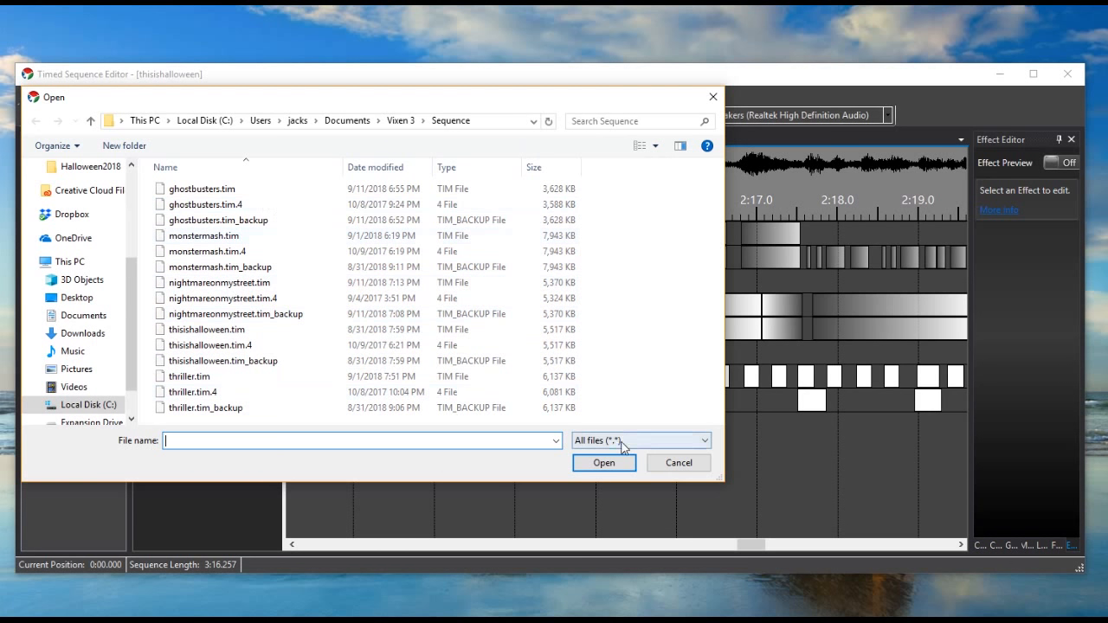
click(679, 463)
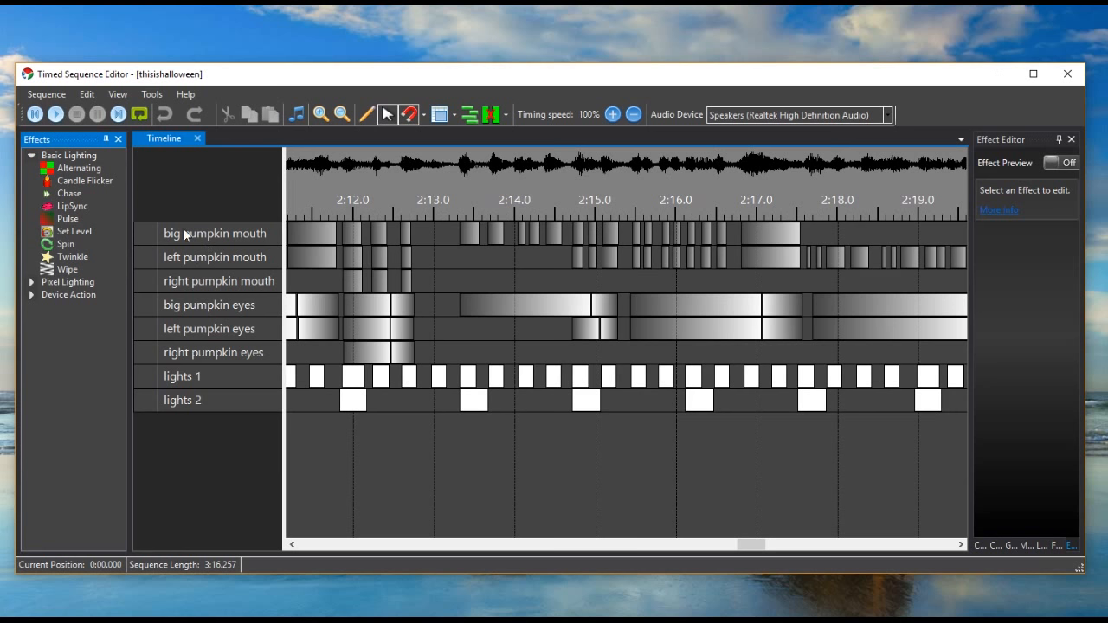
- Play back the thisishalloween sequence and stop the playback
click(59, 119)
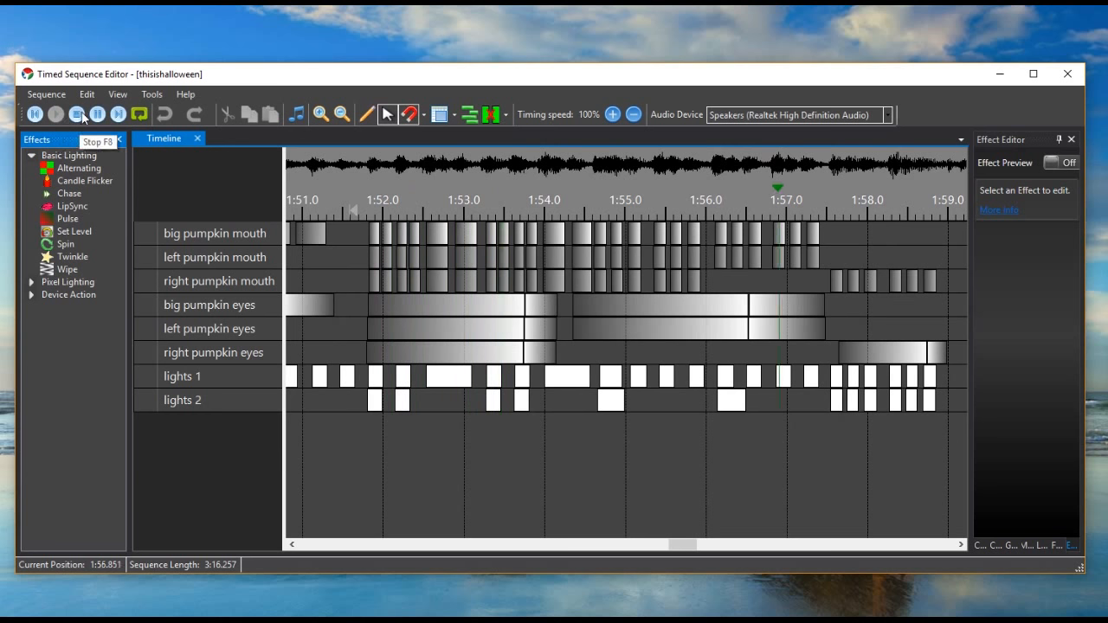
click(80, 116)
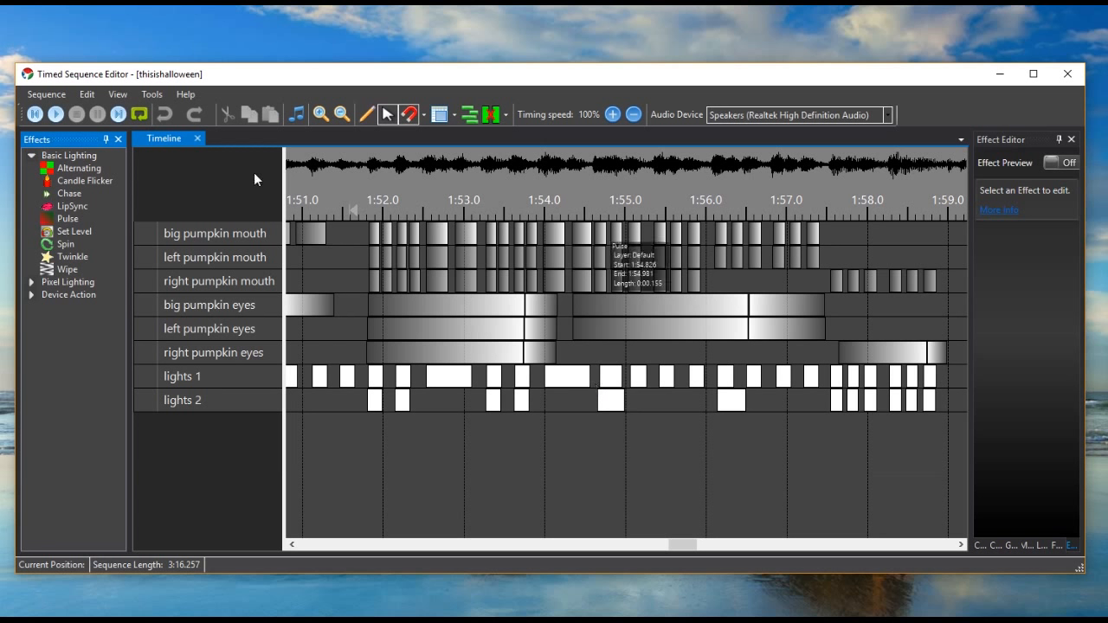
- Start exporting the sequence in Falcon Player Sequence format with 50 ms timing, cancel saving the file, and close the export
click(60, 93)
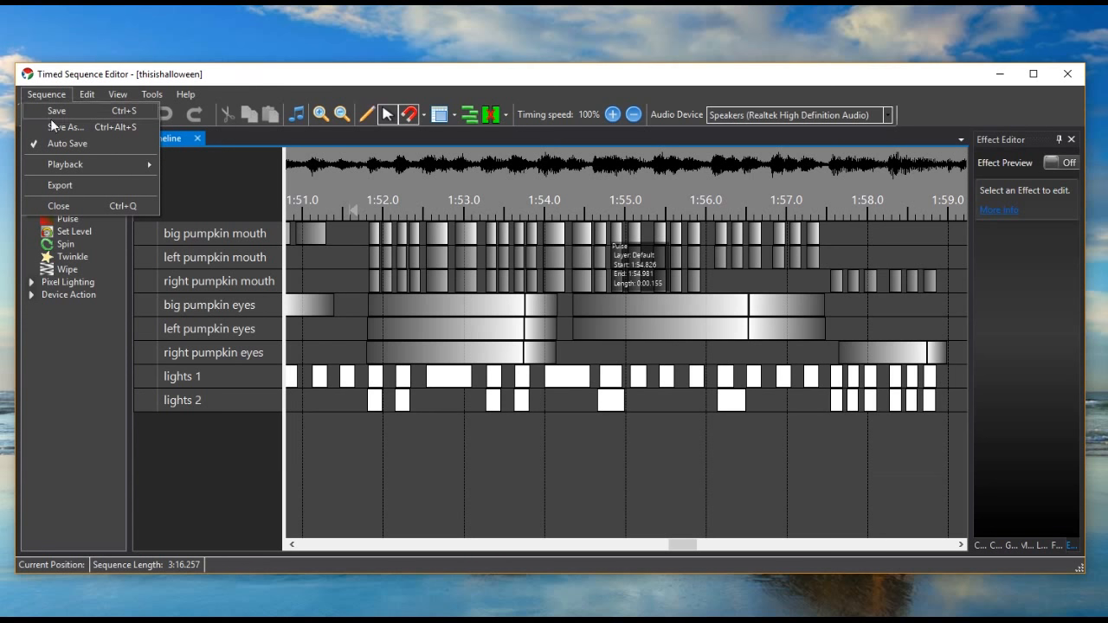
click(72, 180)
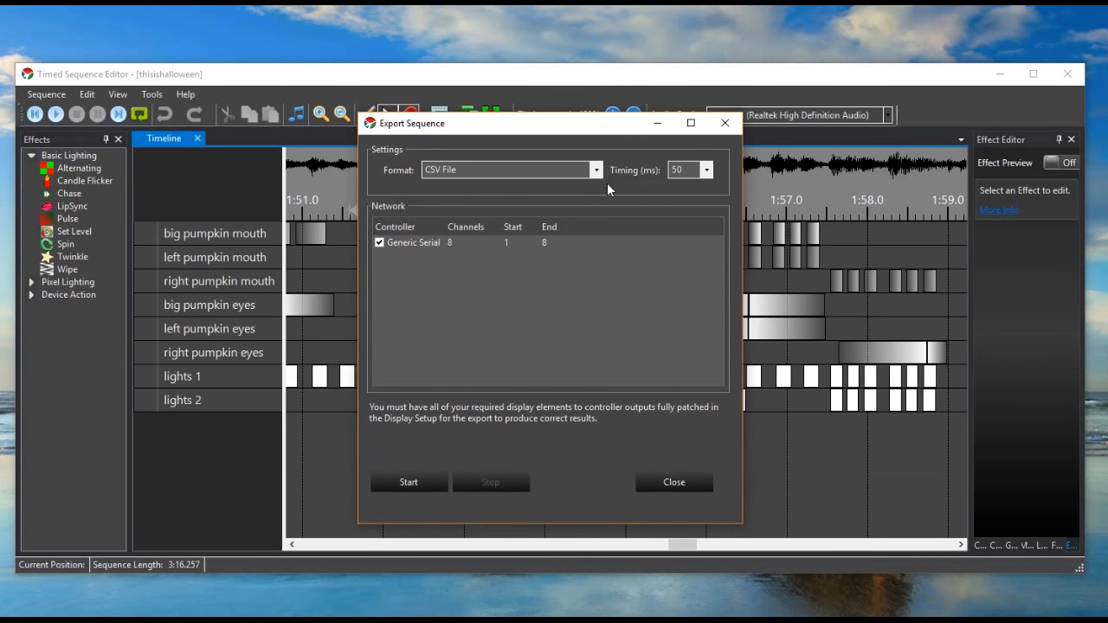
click(597, 171)
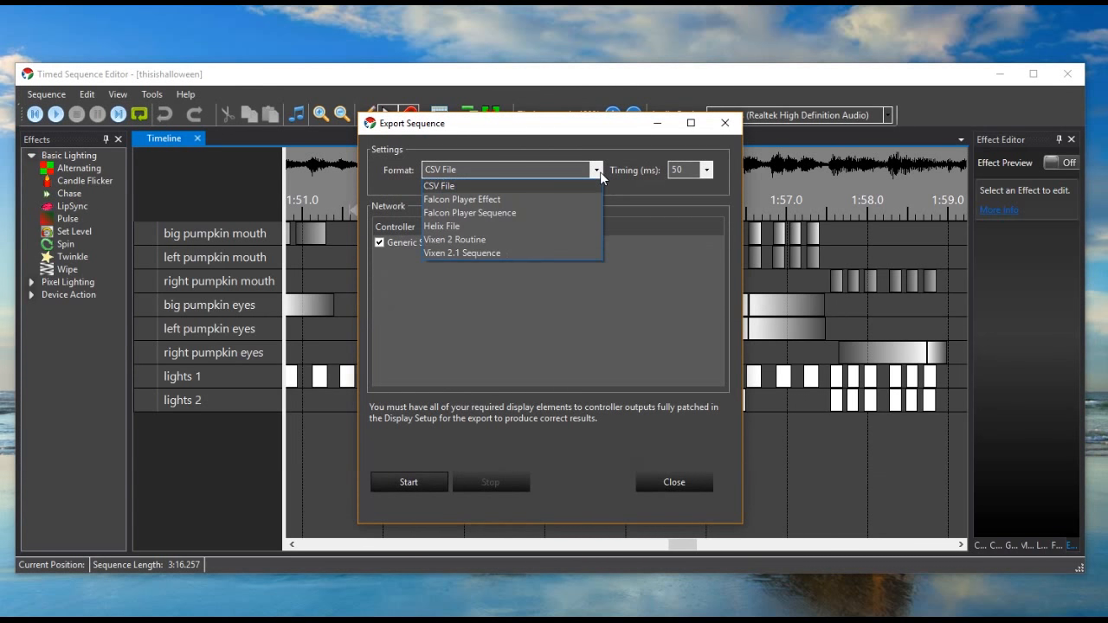
click(568, 213)
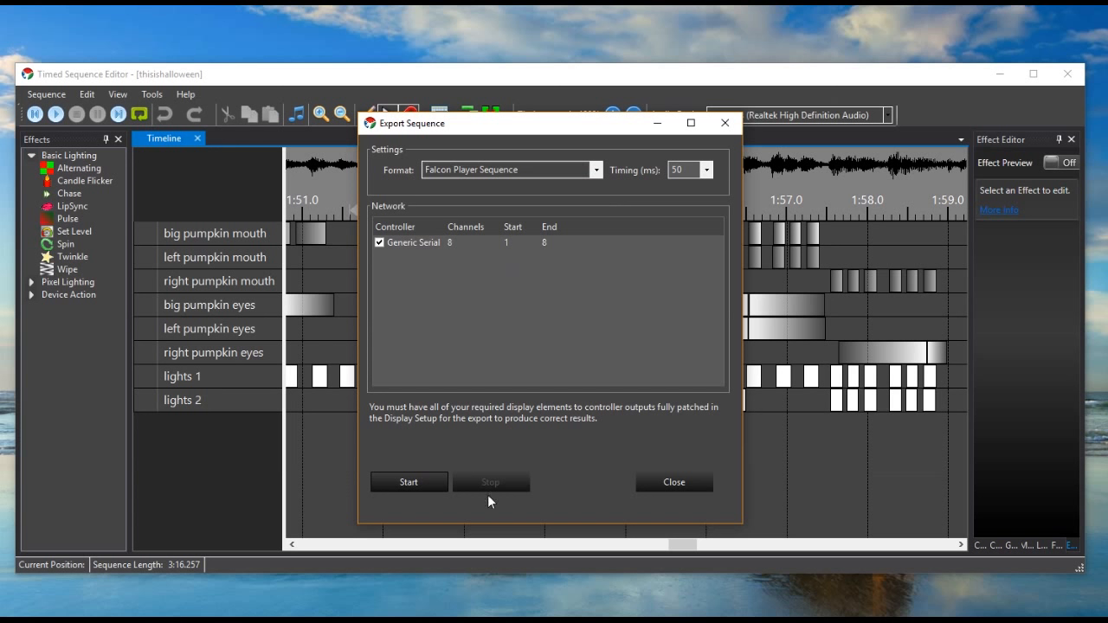
click(417, 484)
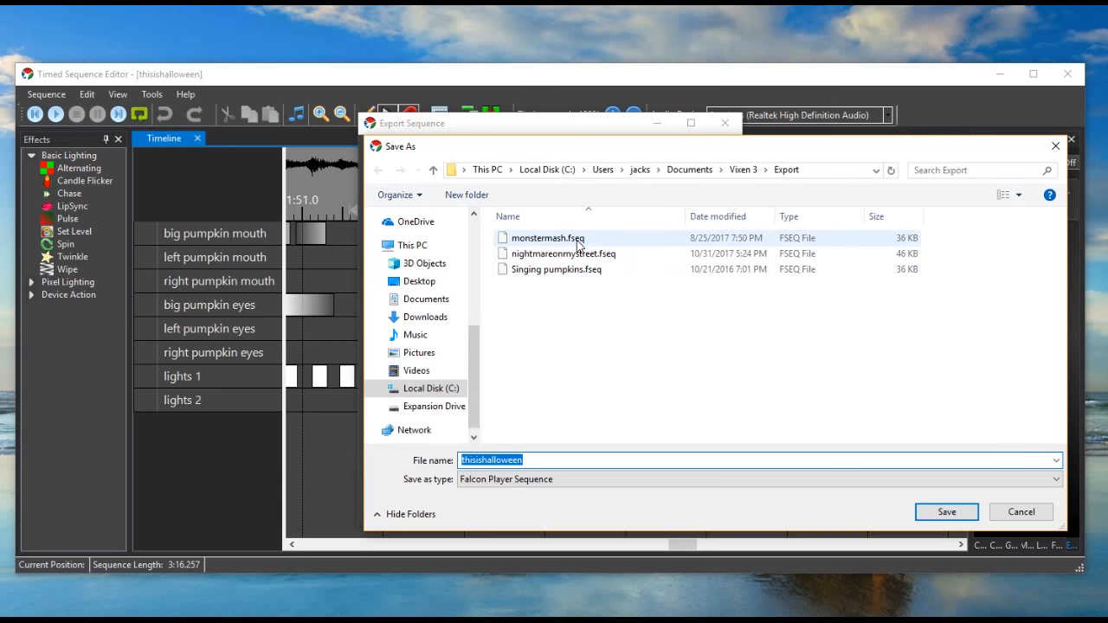
click(1020, 512)
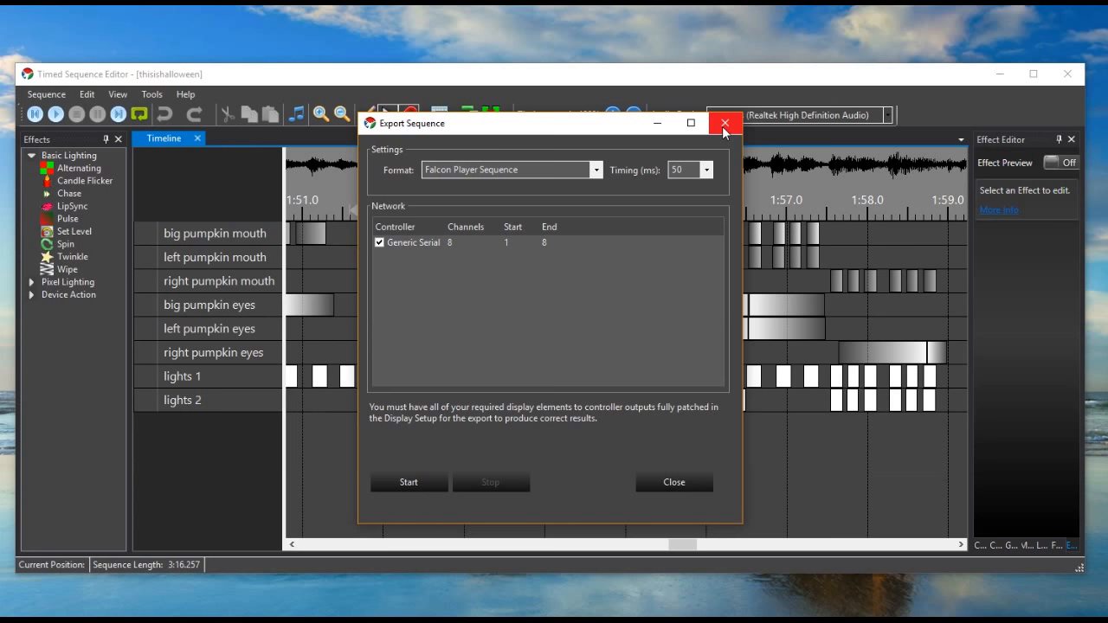
click(695, 482)
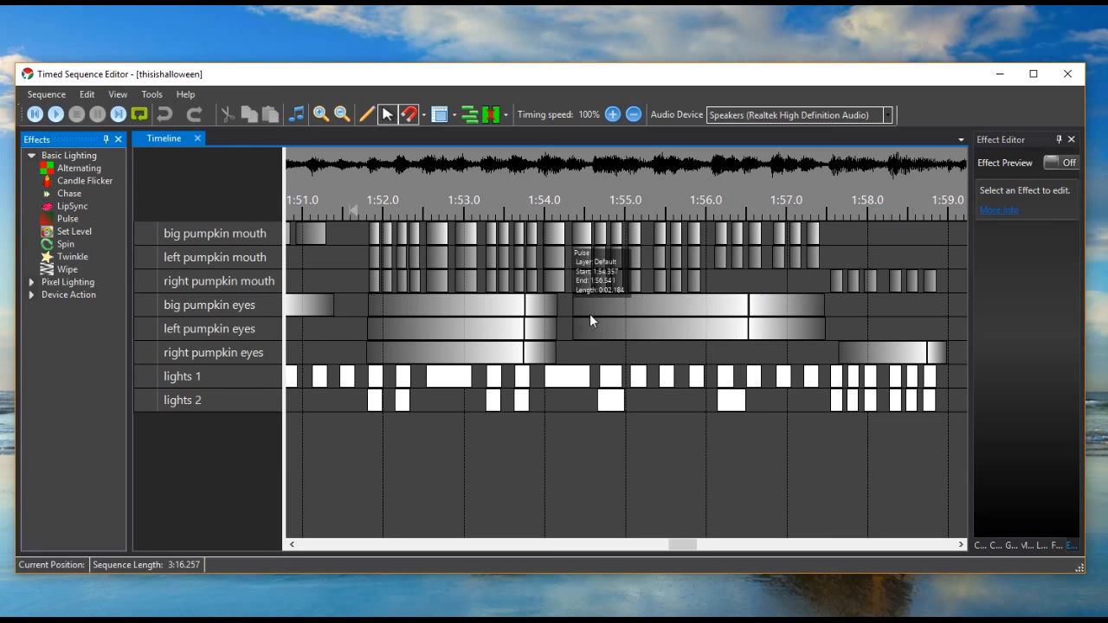
- Select the short Pulse effect on big pumpkin mouth just before the 1:52 mark
click(373, 233)
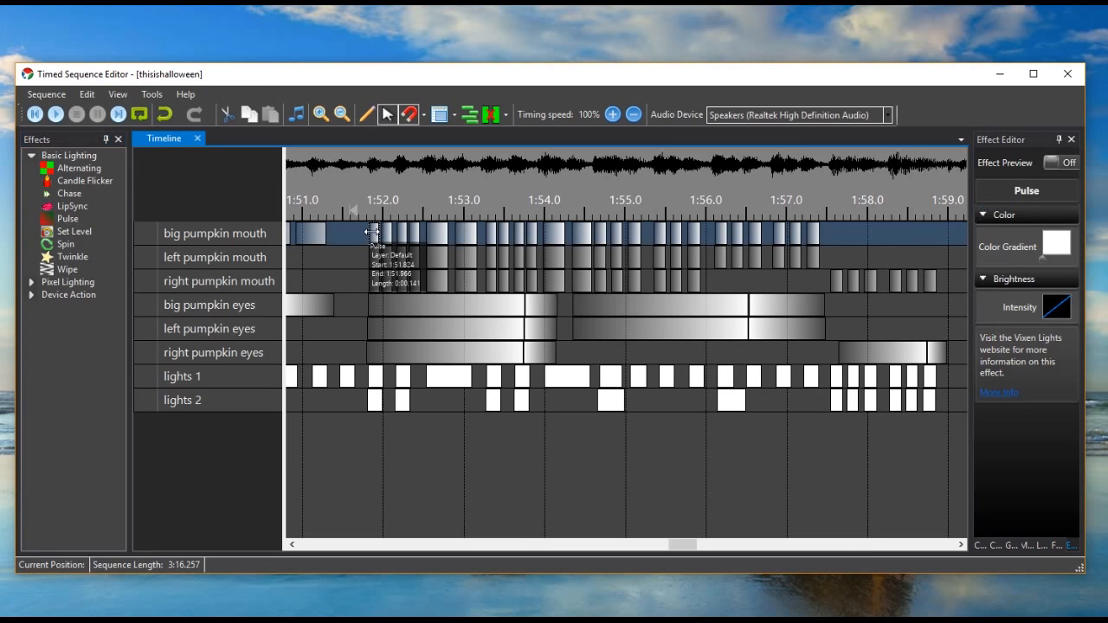